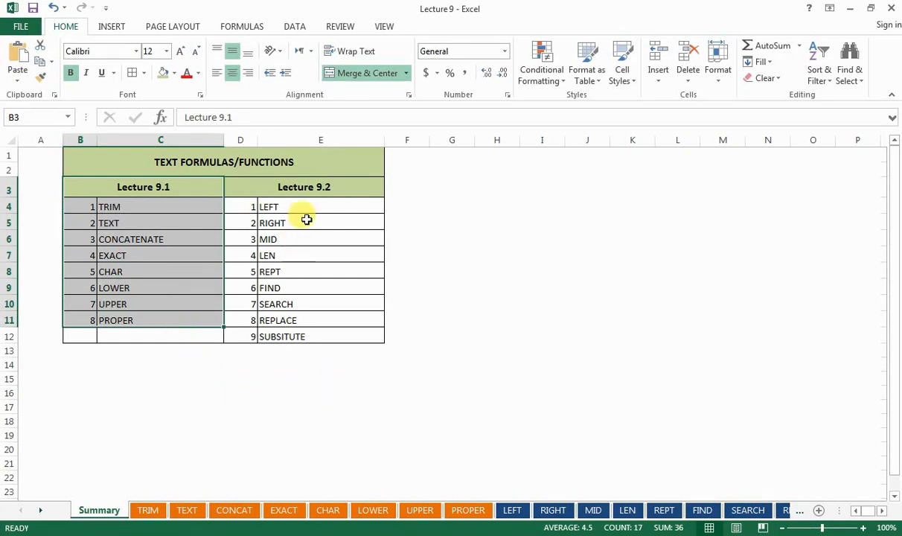
drag(327, 187, 342, 336)
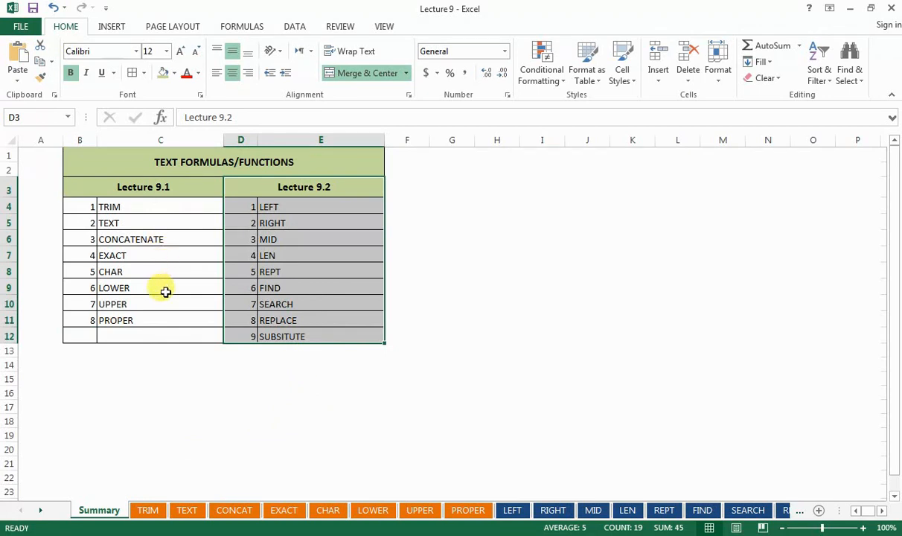
click(161, 362)
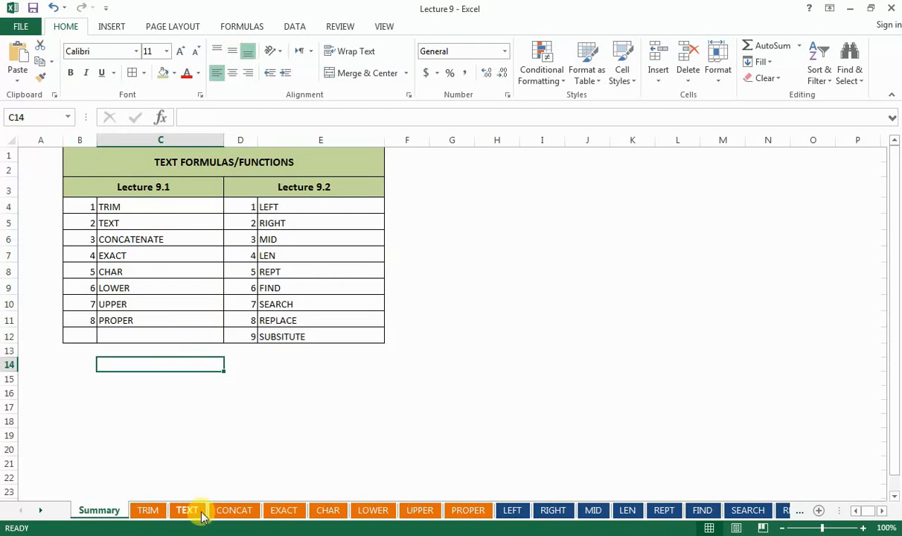
Open the TRIM sheet and examine the spacing of the sample texts in B6:B8.
click(148, 511)
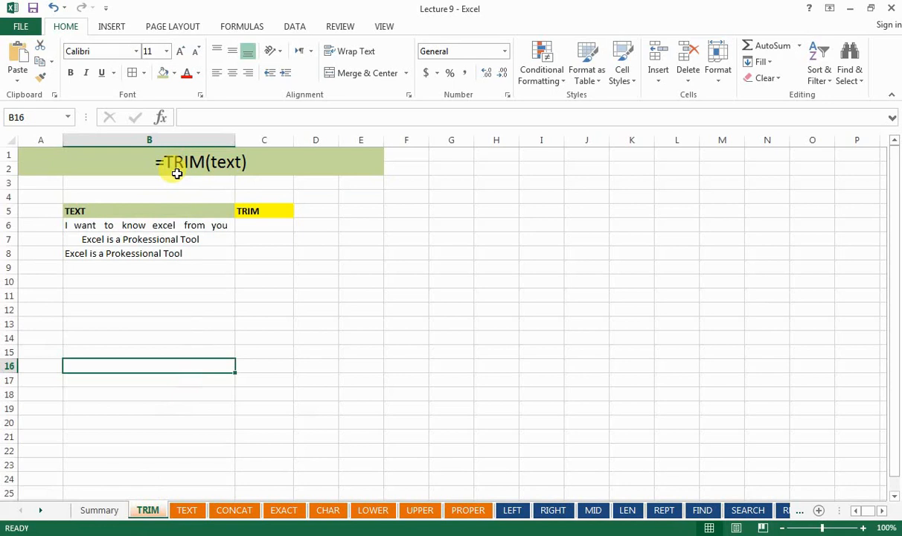
click(142, 223)
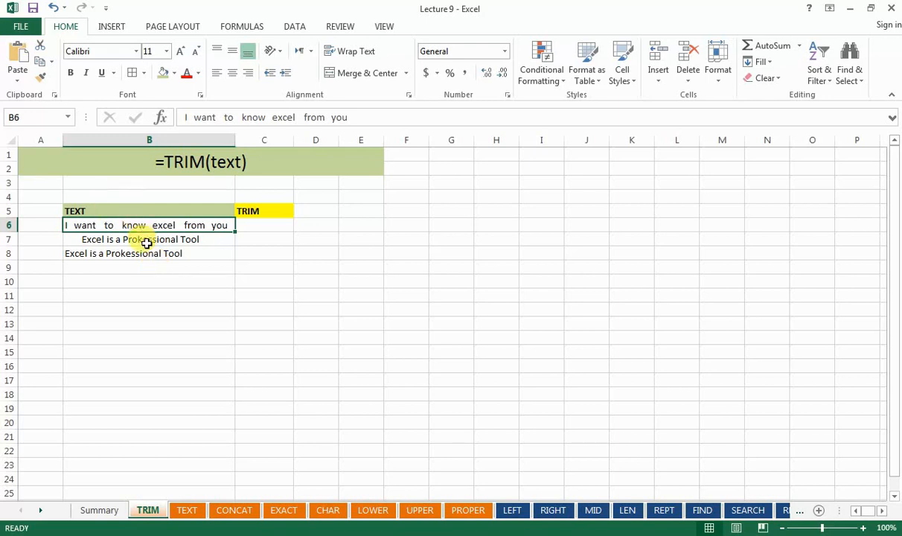
click(140, 238)
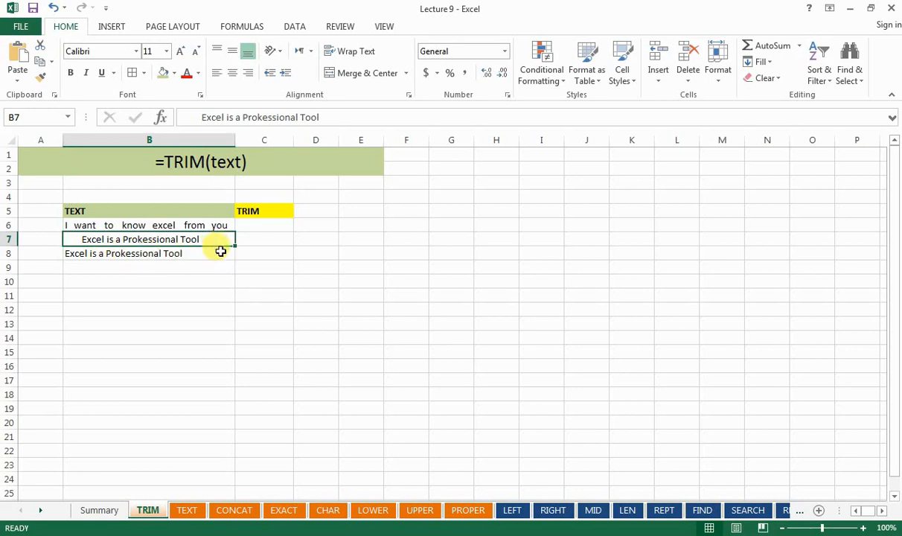
double_click(217, 251)
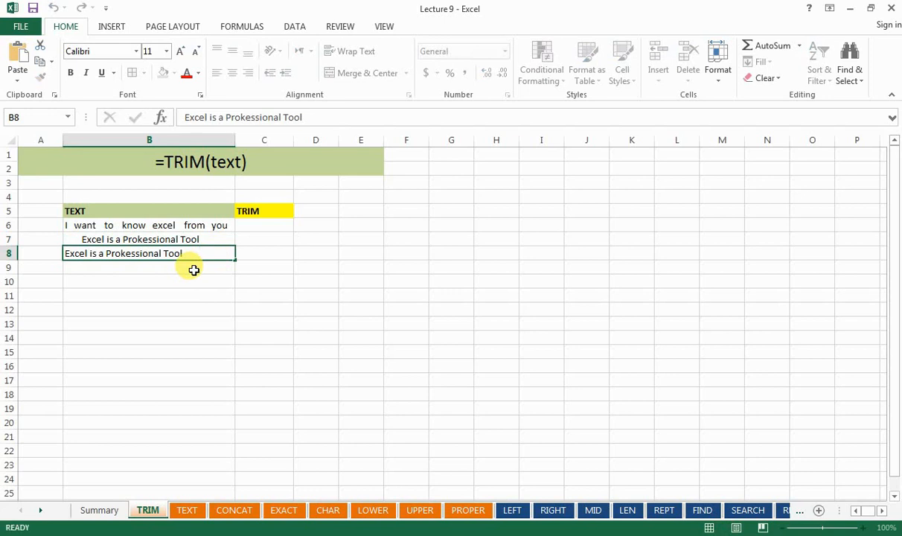
click(189, 267)
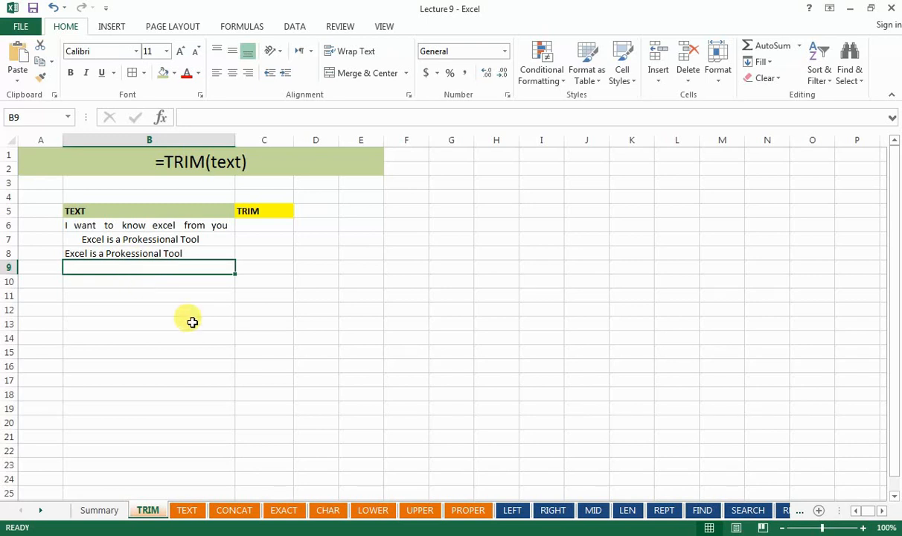
Enter the formula =TRIM(B6) in cell C6 to remove the extra spaces from the first sample text.
click(260, 224)
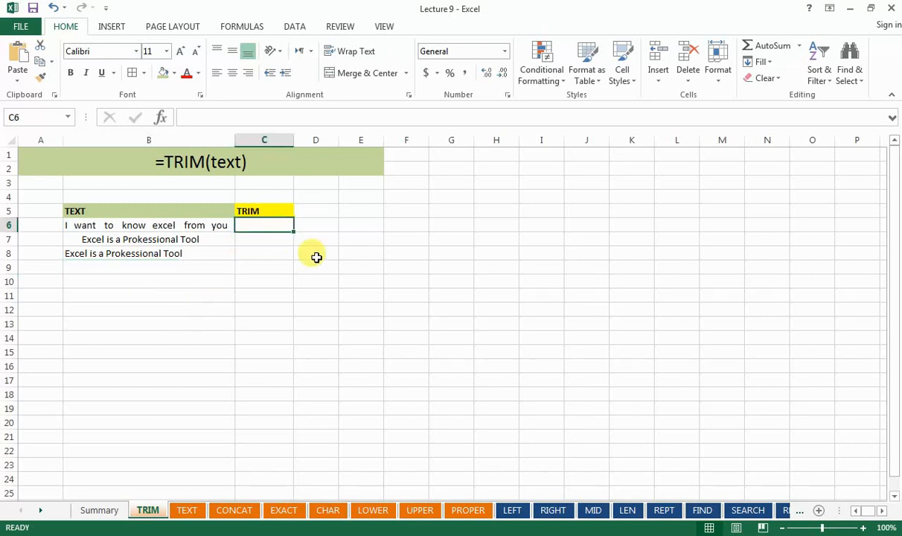
text(=tr)
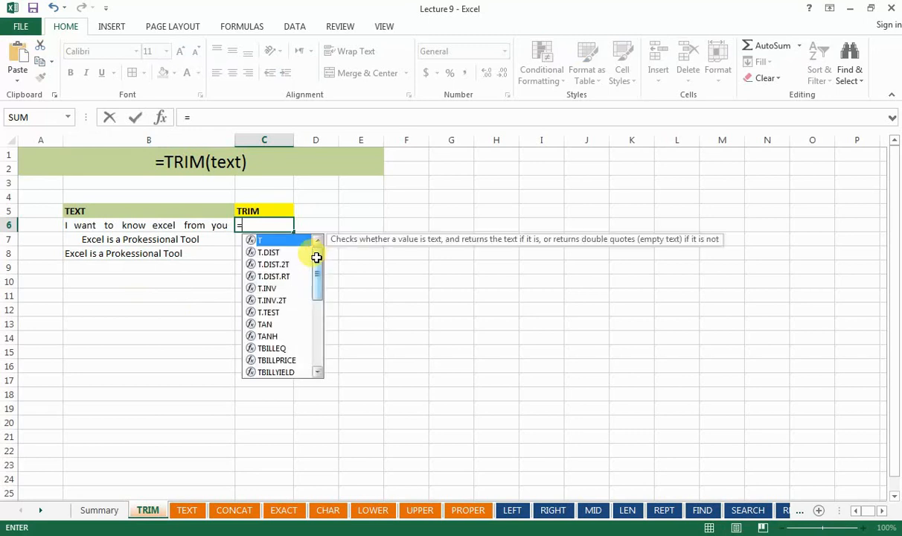
text(i)
key(Tab)
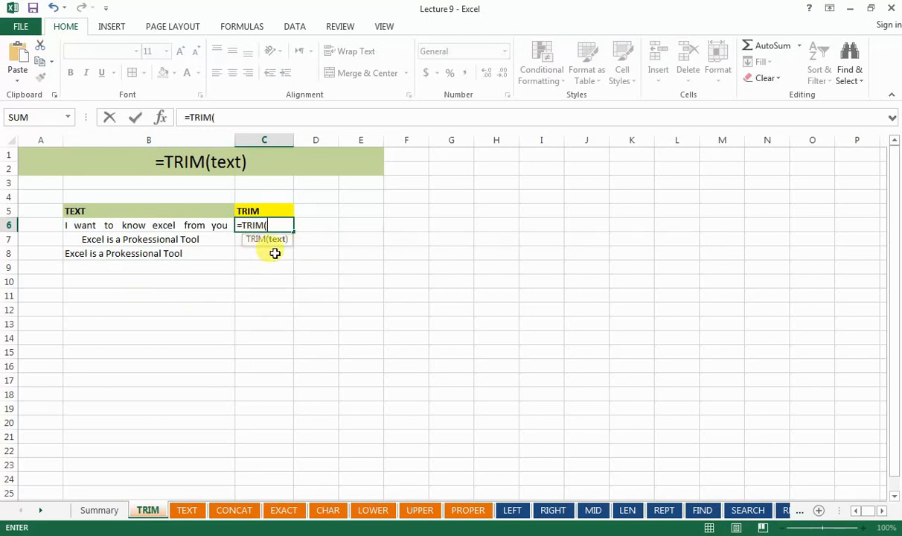
click(131, 225)
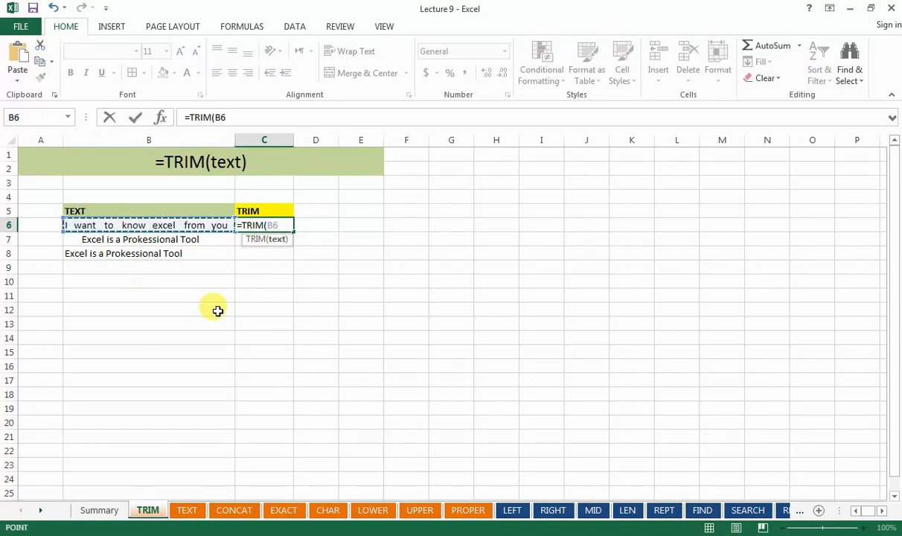
key(Return)
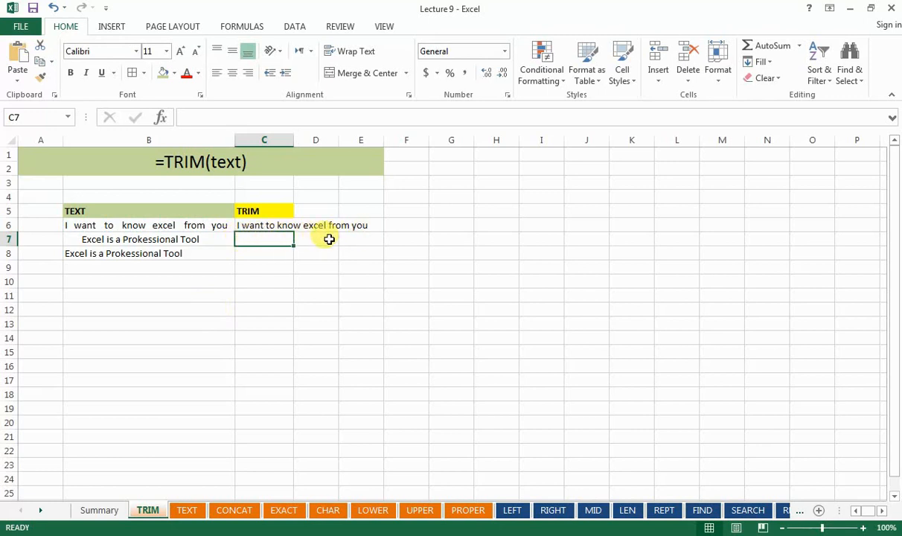
Fill the TRIM formula from C6 down through C8.
click(285, 226)
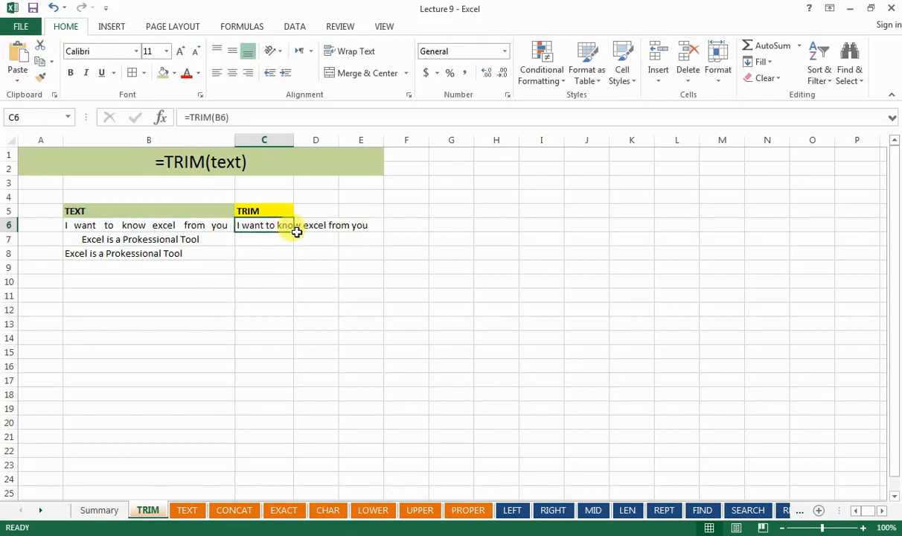
drag(294, 233, 294, 248)
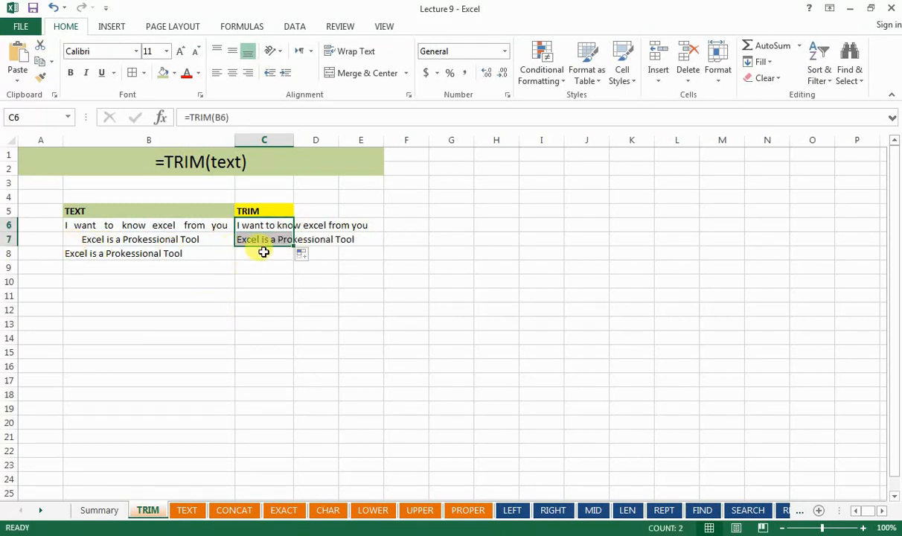
drag(295, 246, 296, 259)
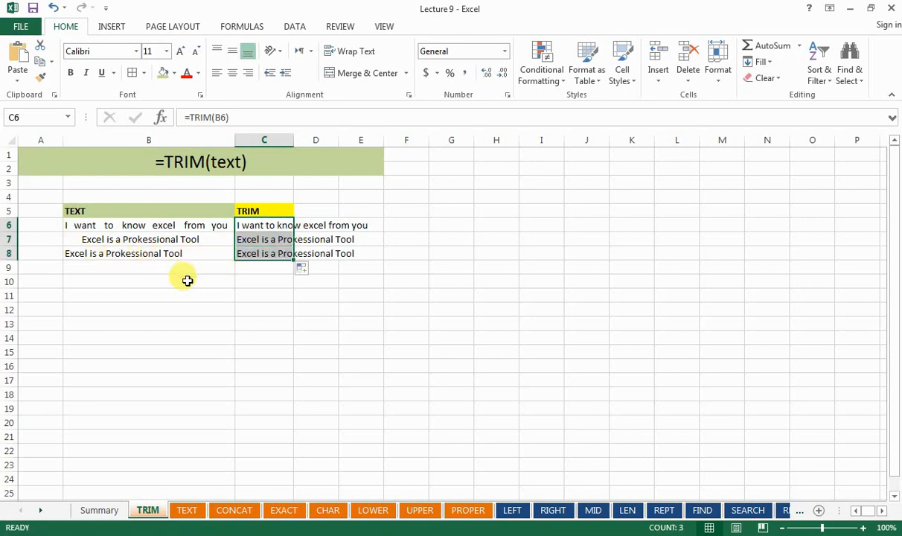
click(253, 295)
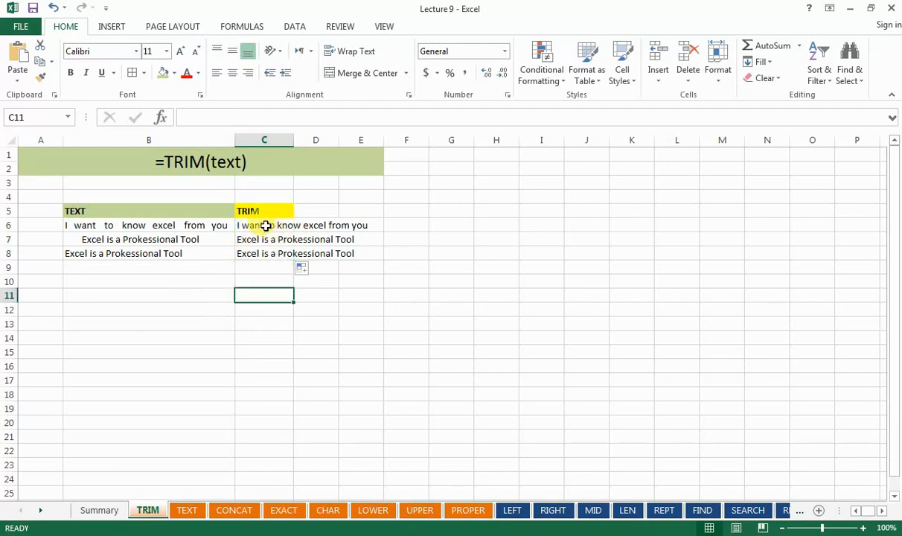
Replace the TRIM formulas in C6:C8 with their results by copying the range and pasting it in place as values.
drag(266, 225, 263, 250)
right_click(263, 249)
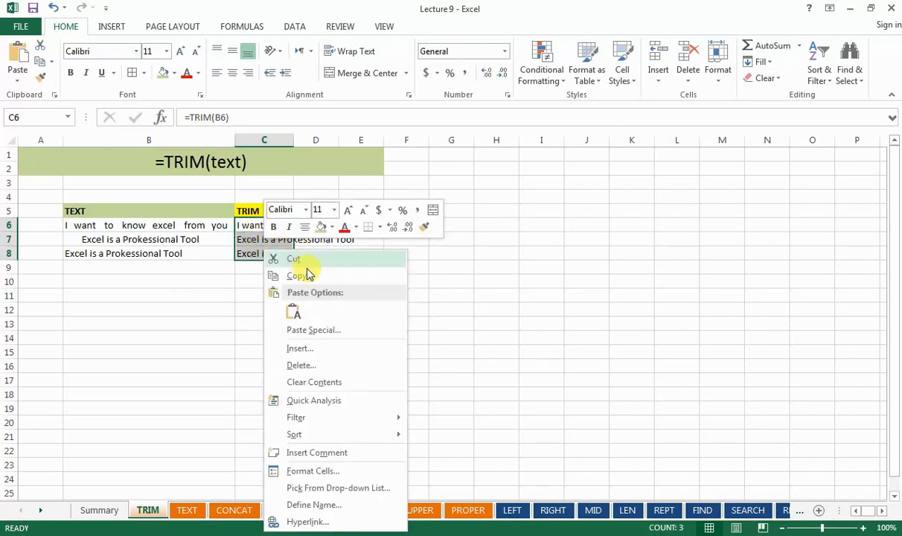
click(303, 272)
right_click(266, 225)
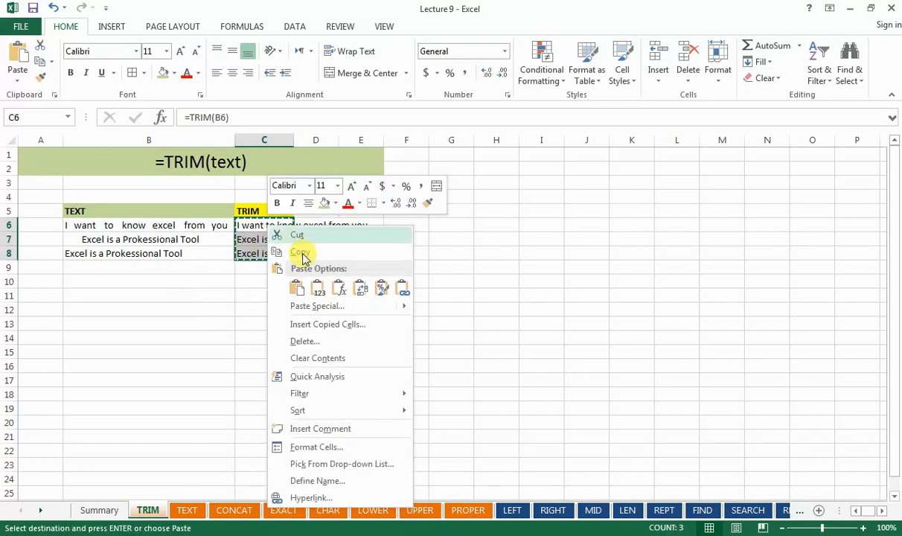
click(316, 288)
click(264, 292)
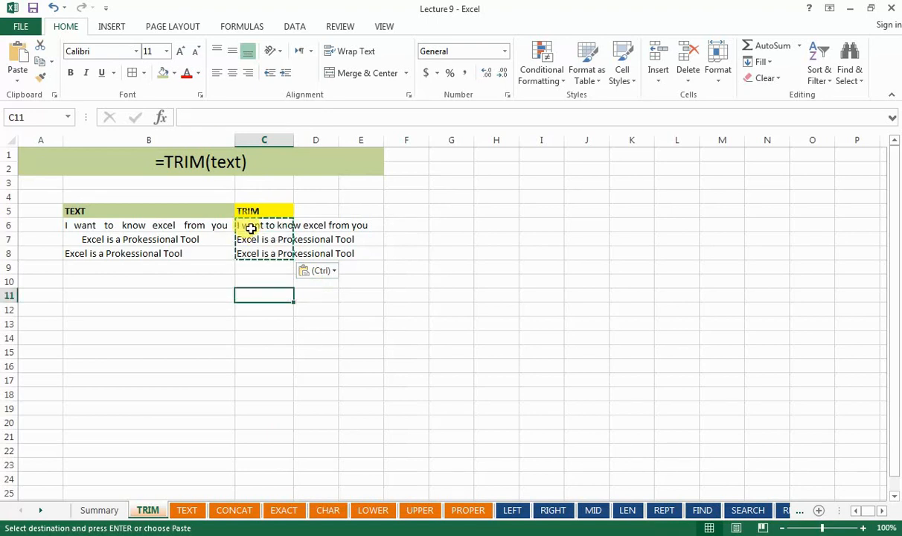
click(248, 226)
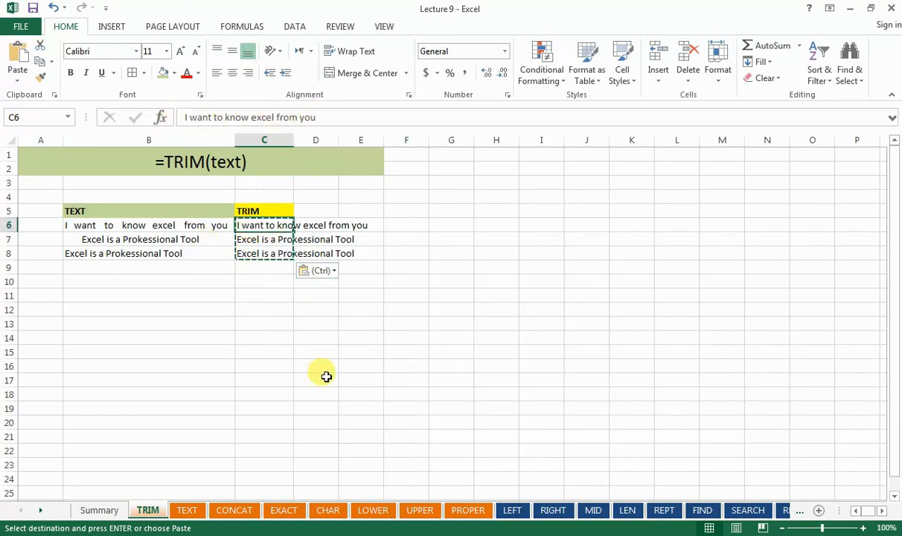
key(Return)
click(214, 306)
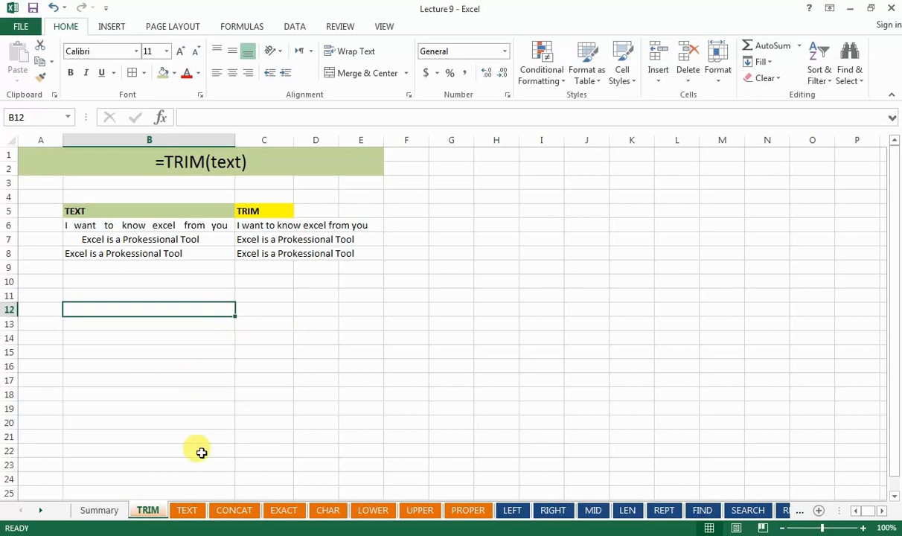
On the TEXT sheet, enter the formula =TEXT(A6,"#####-#######-#") in cell C6.
click(188, 511)
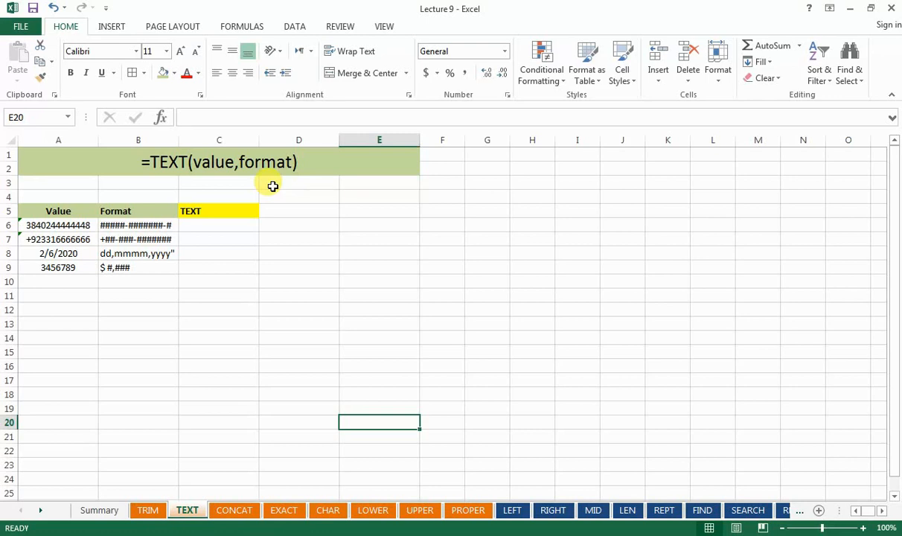
drag(164, 224, 154, 275)
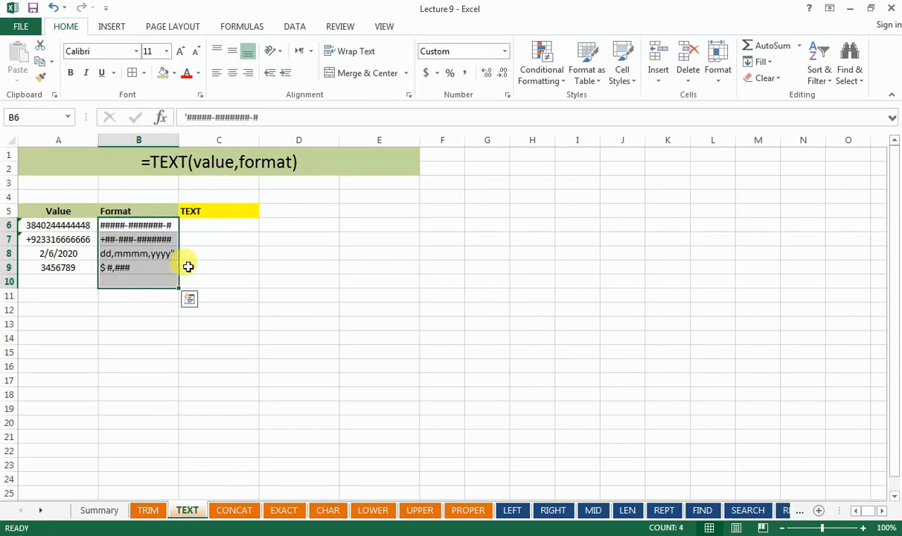
click(217, 225)
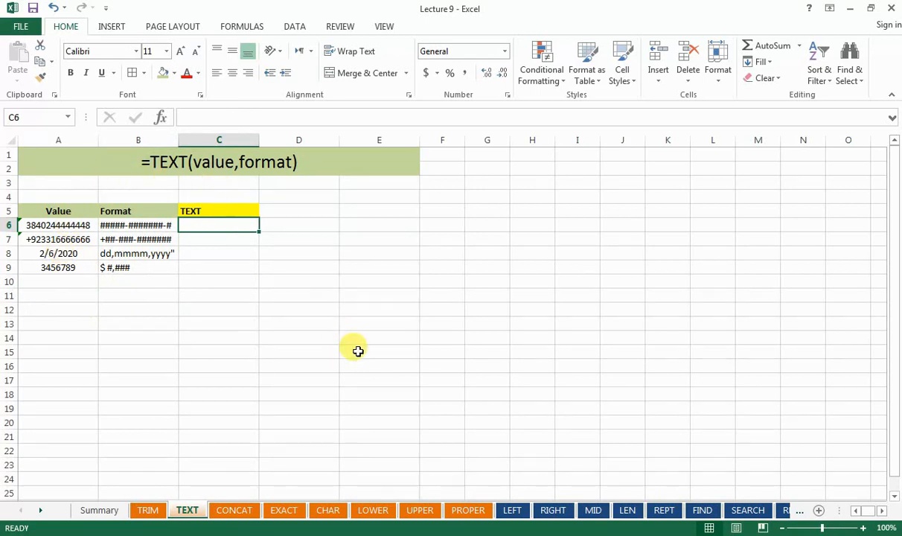
text(=te)
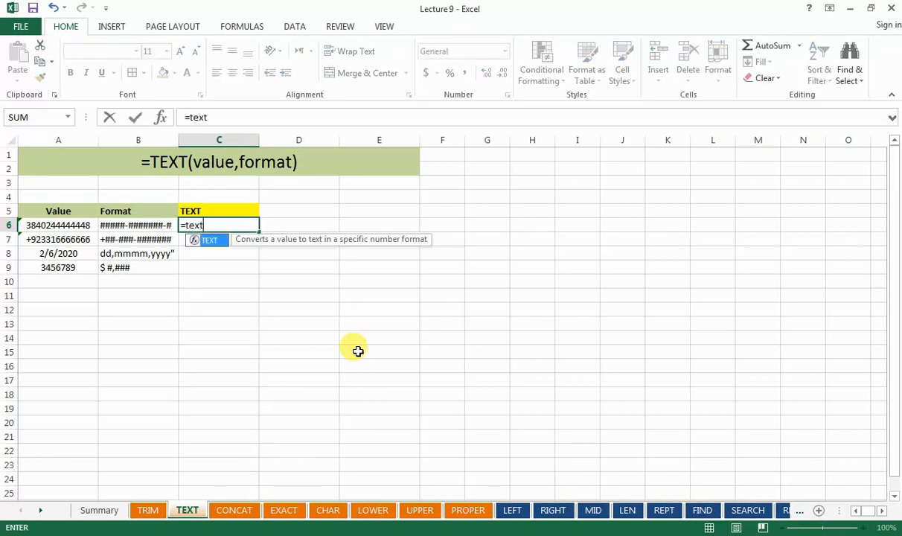
text(xt)
key(Tab)
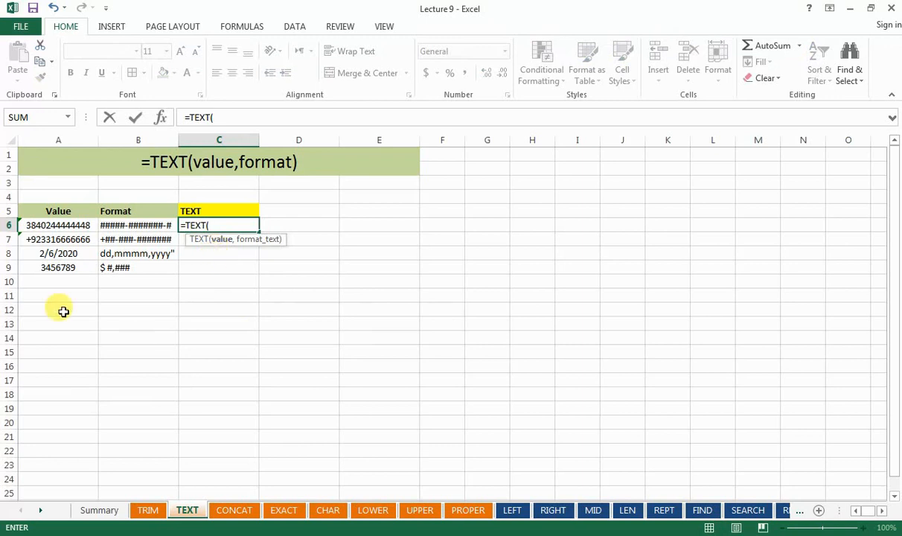
click(46, 226)
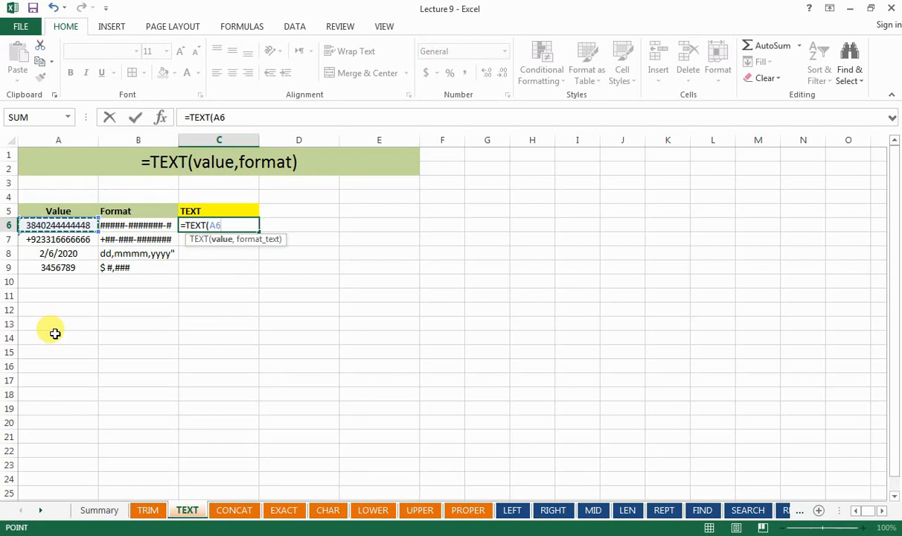
text(,)
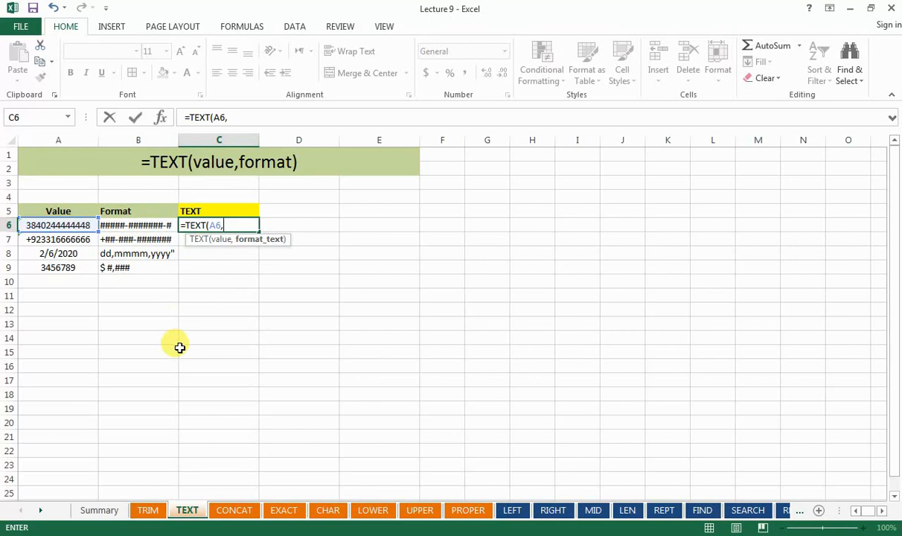
text(")
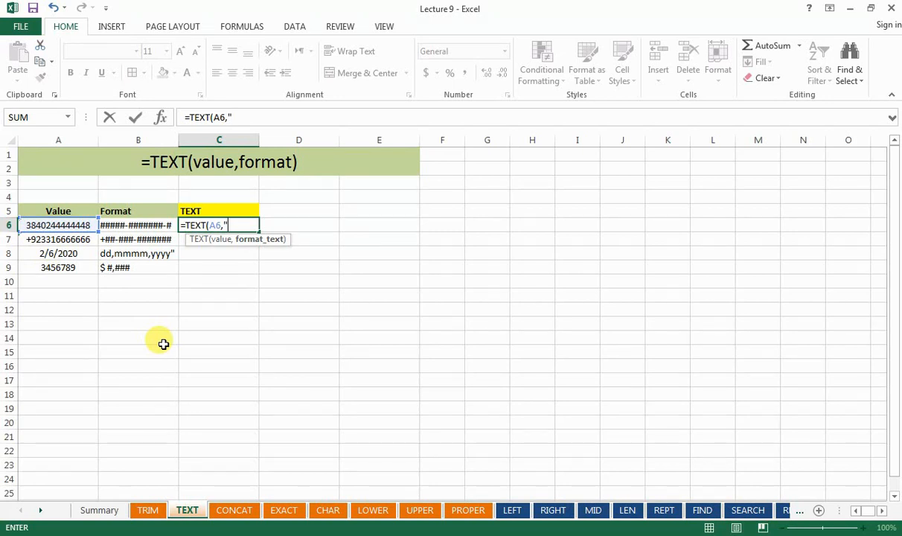
text(#####-####)
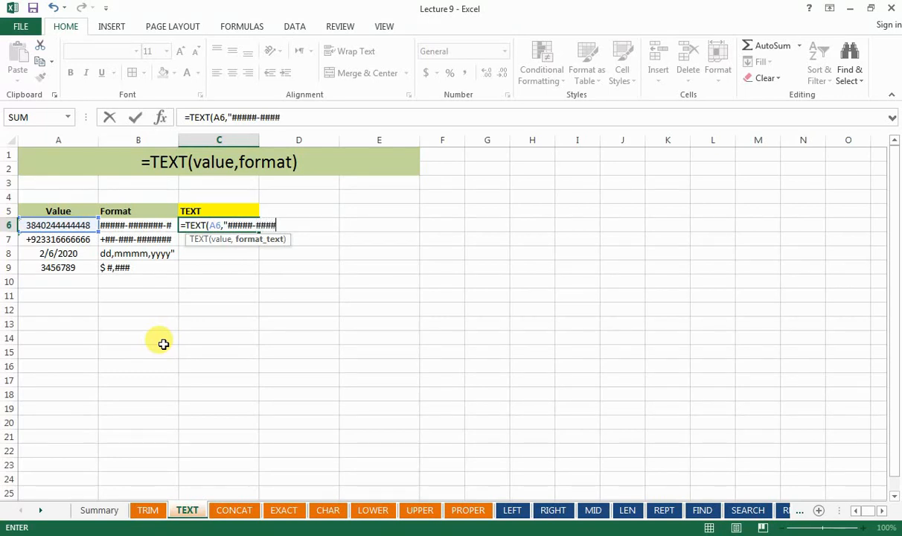
text(####)
key(BackSpace)
text(-)
text(####-#")
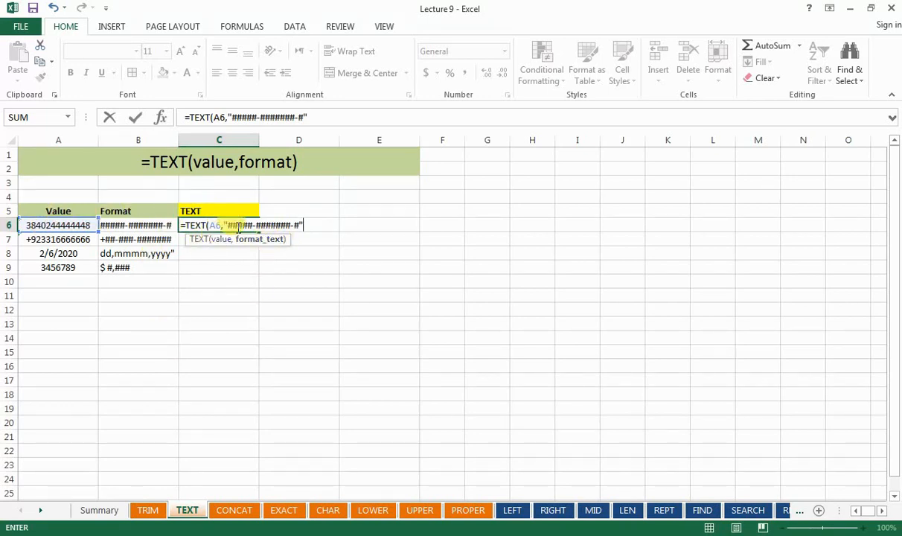
key(Return)
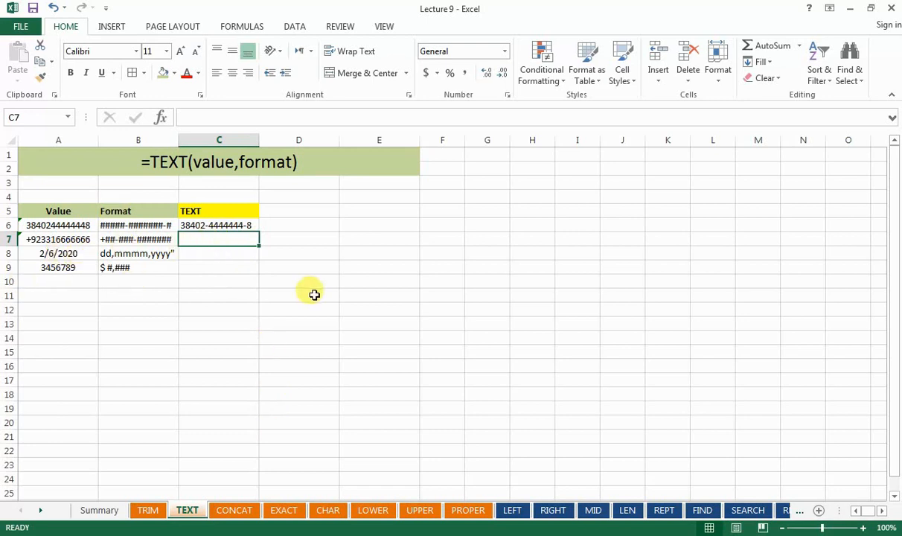
Enter the formula =TEXT(A7,"+##-###-#######") in cell C7.
text(=text)
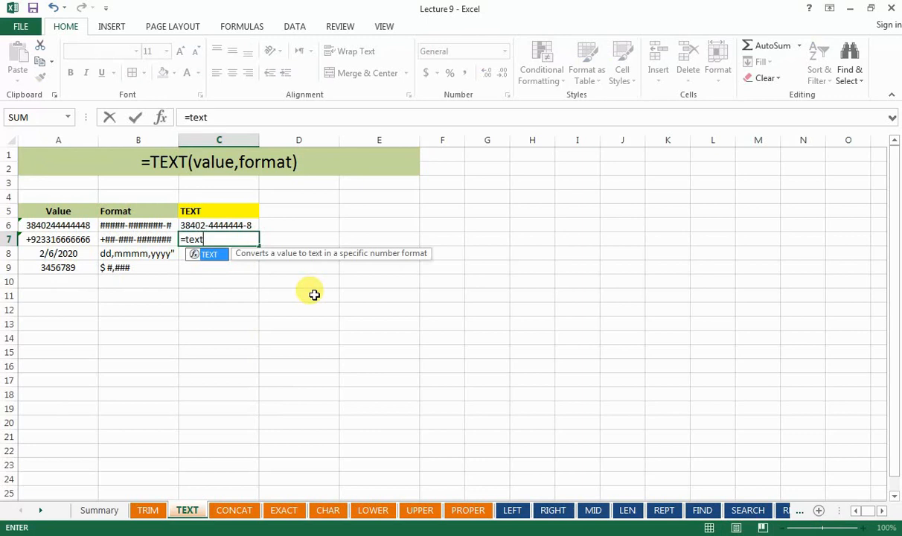
key(Tab)
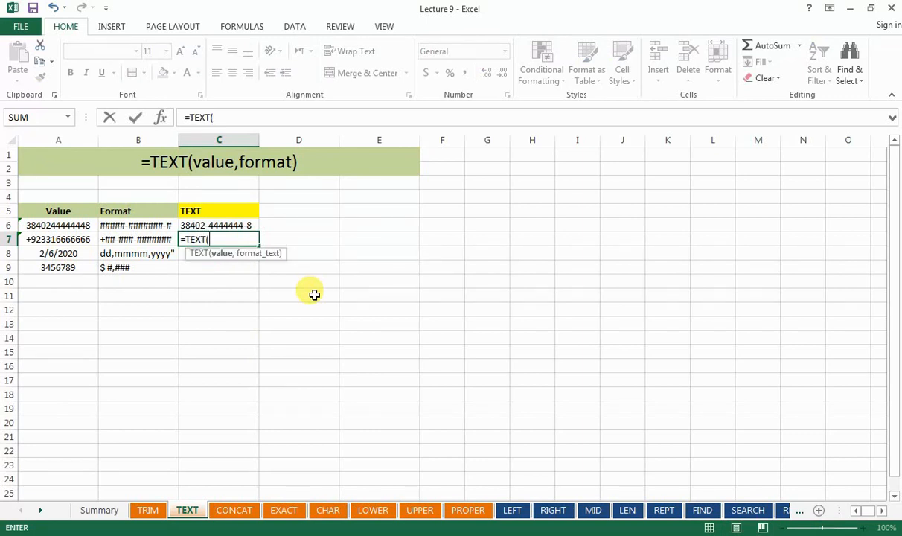
click(66, 238)
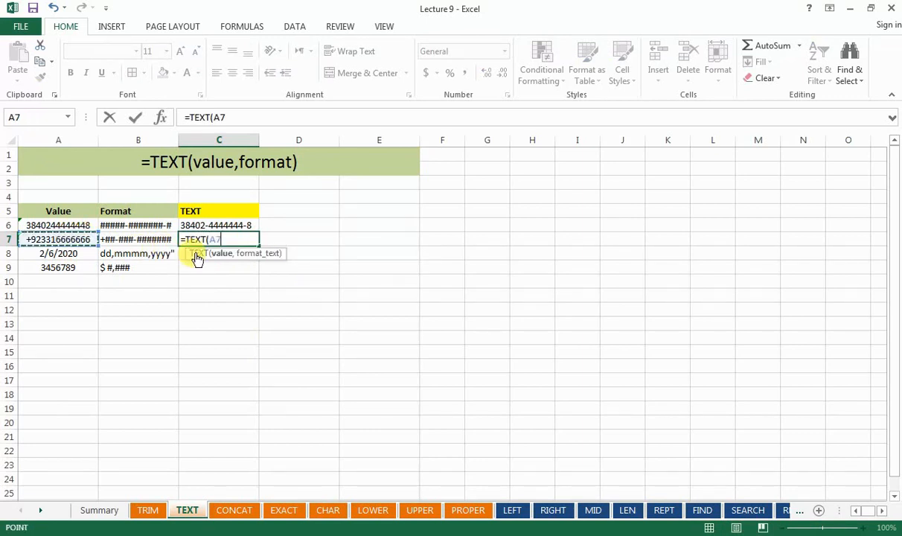
text(,)
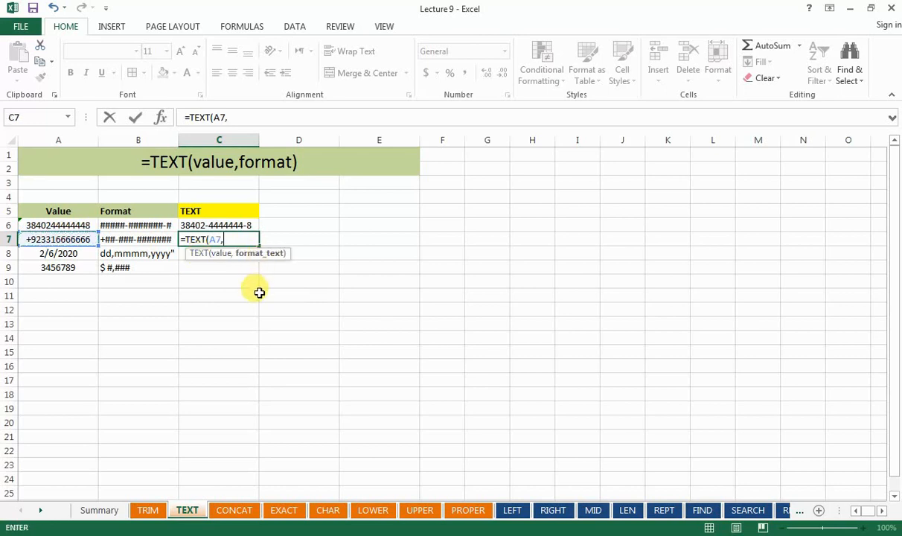
text(")
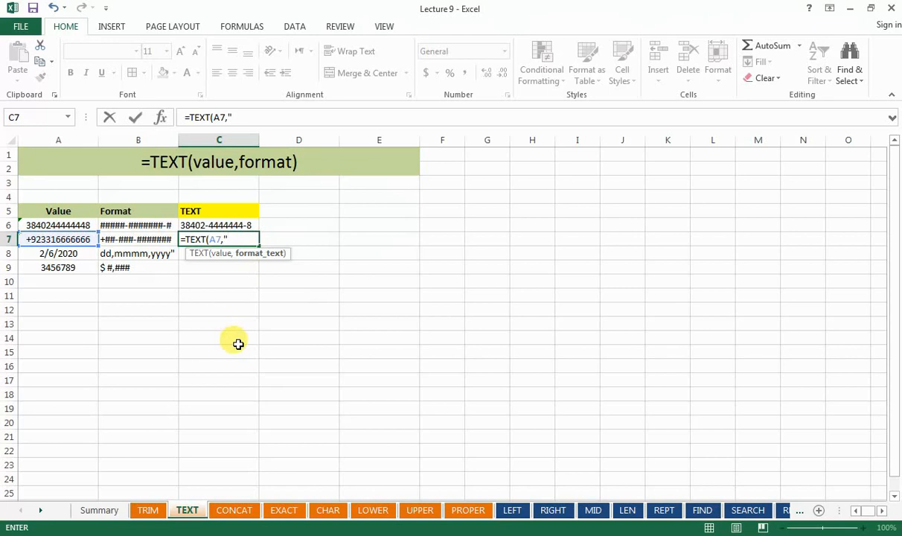
text(+)
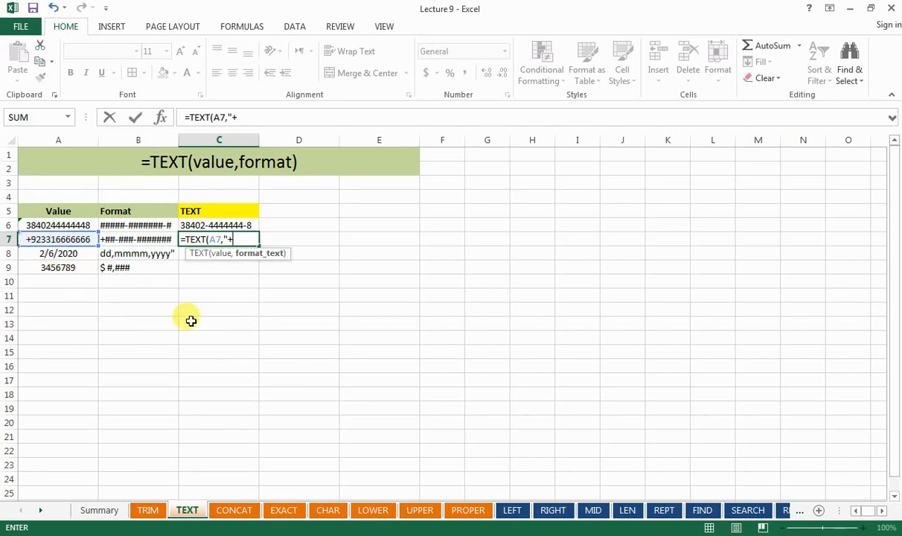
text(##-###-)
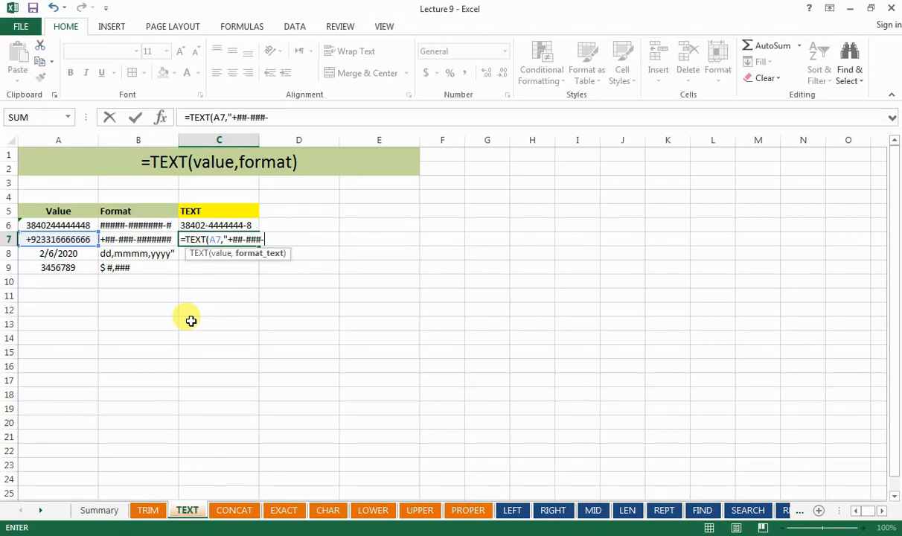
text(######)
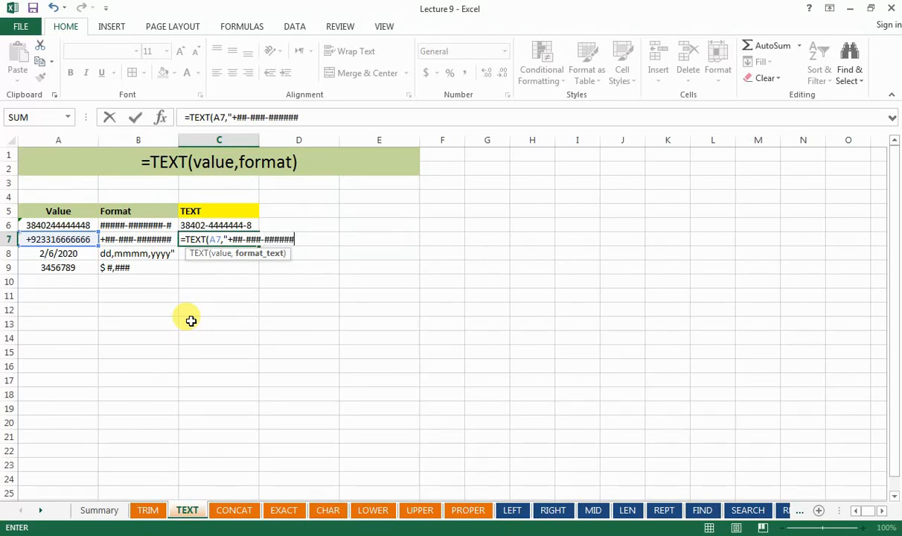
text(##"))
key(Return)
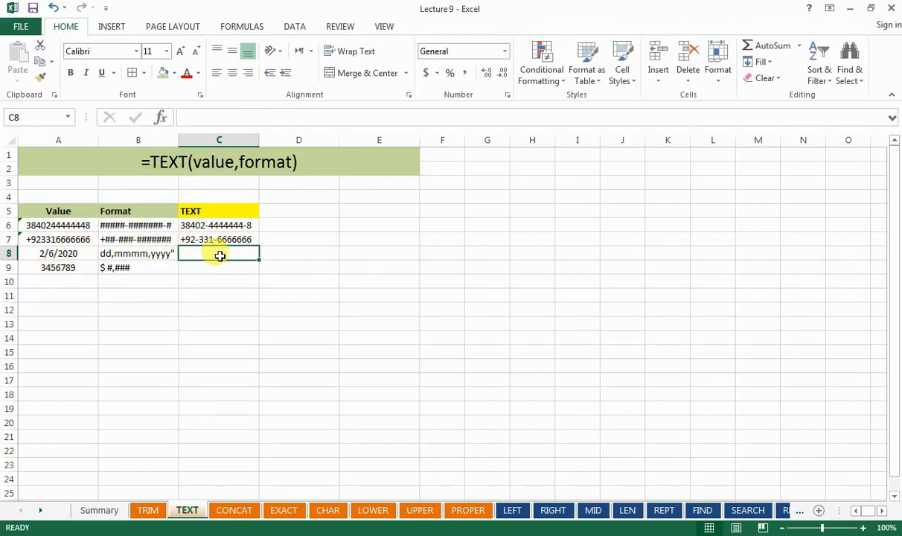
Enter the formula =TEXT(A8,"dd,mmmm,yyyy") in cell C8, using the date format code from B8.
click(66, 253)
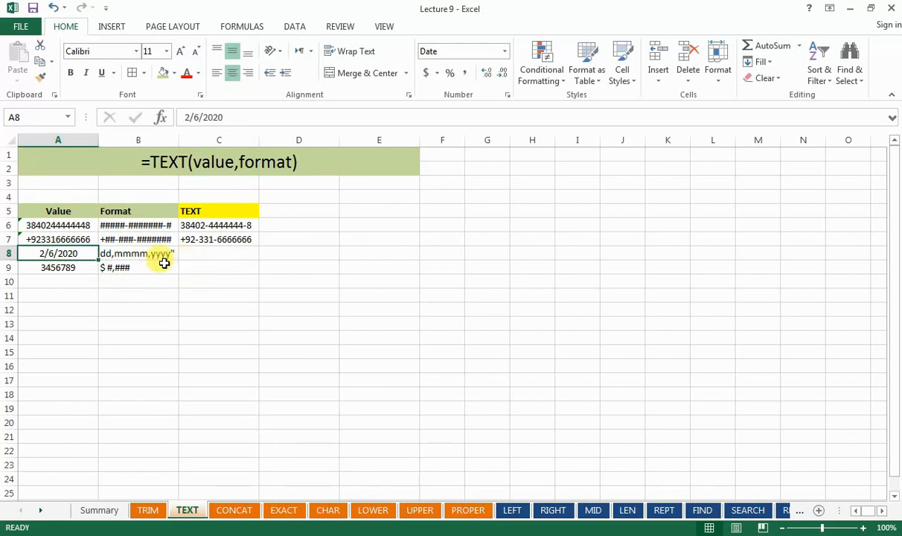
click(121, 254)
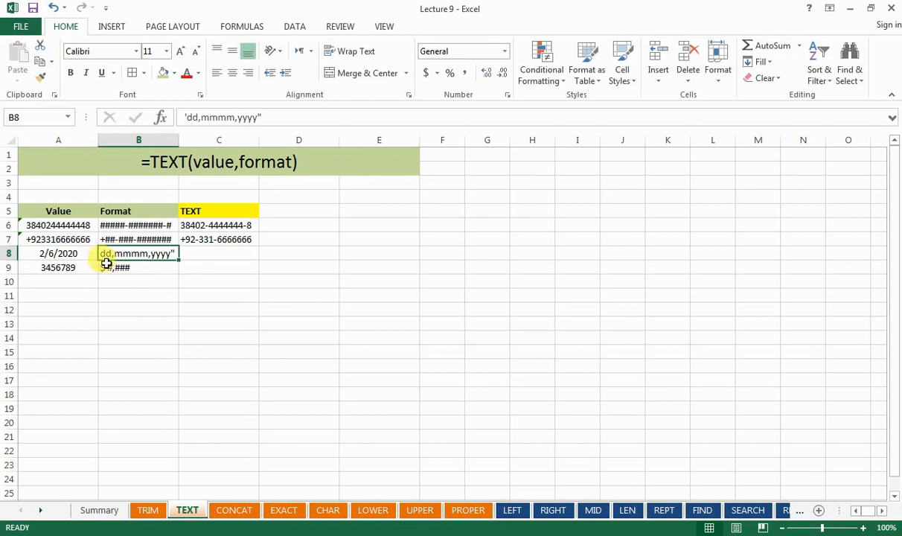
double_click(173, 255)
drag(175, 257, 107, 253)
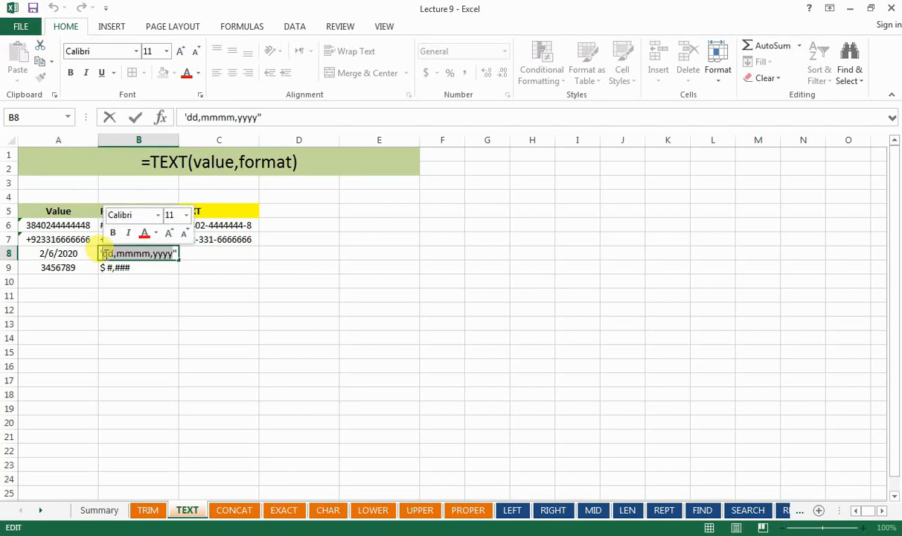
key(Return)
click(223, 254)
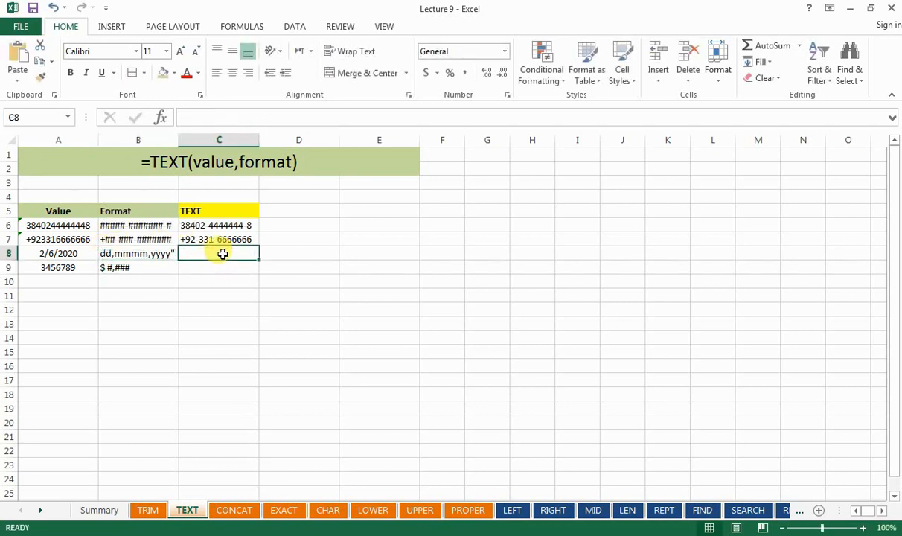
text(=text()
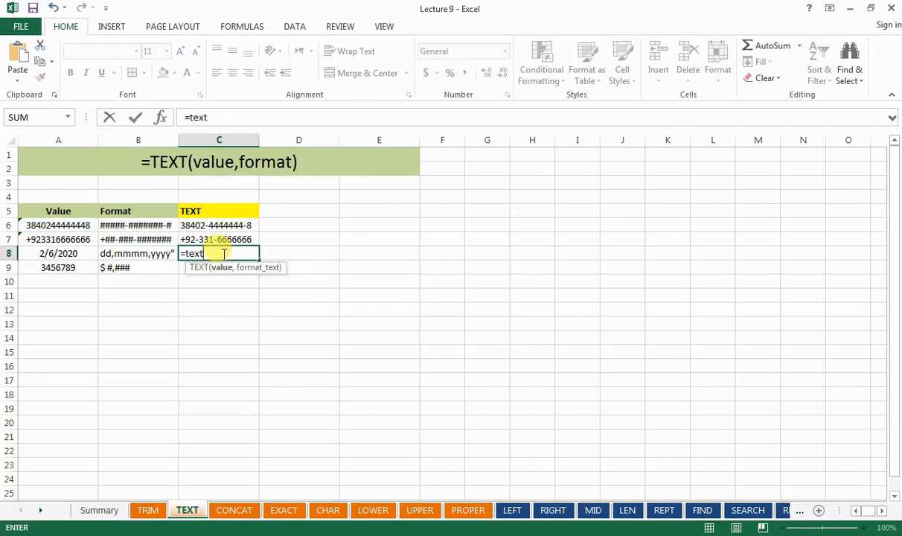
key(Tab)
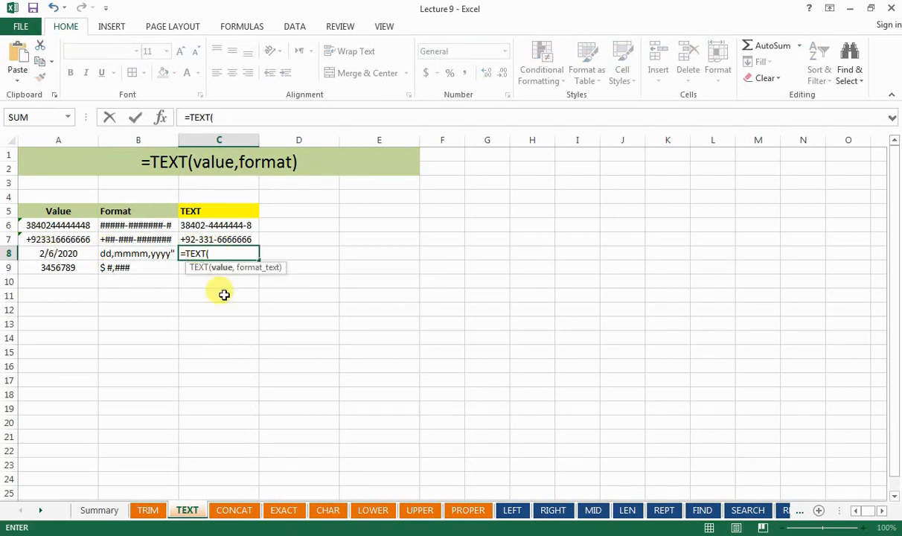
key(Left)
key(Left)
text(,)
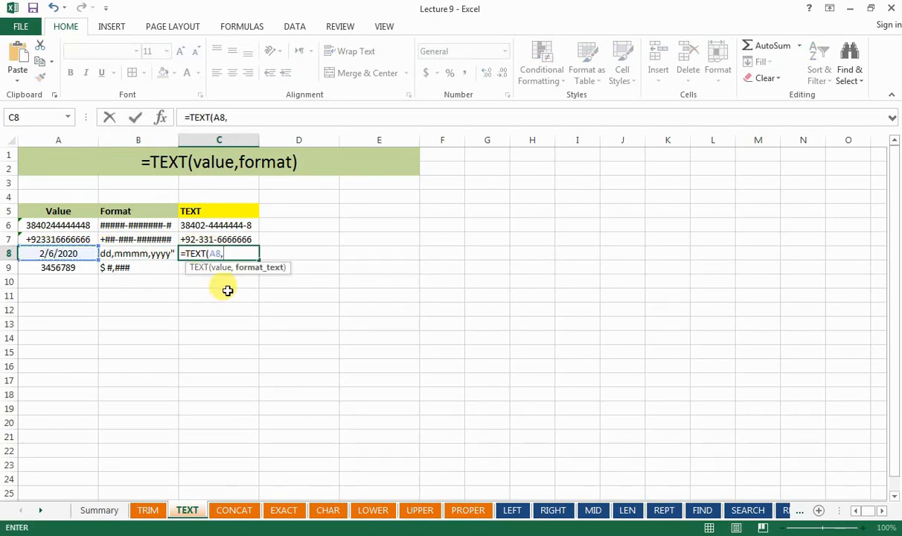
text("dd,mmmm,yyyy)
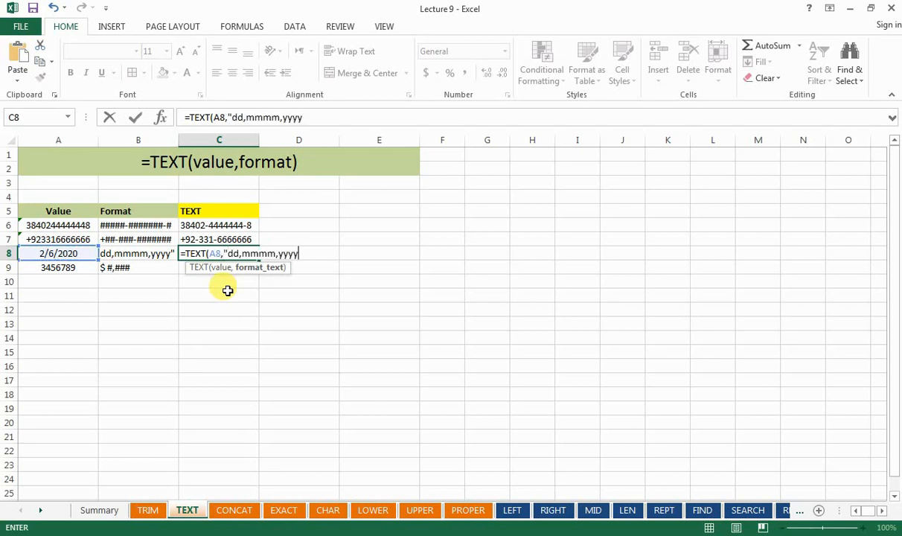
text(")
key(Return)
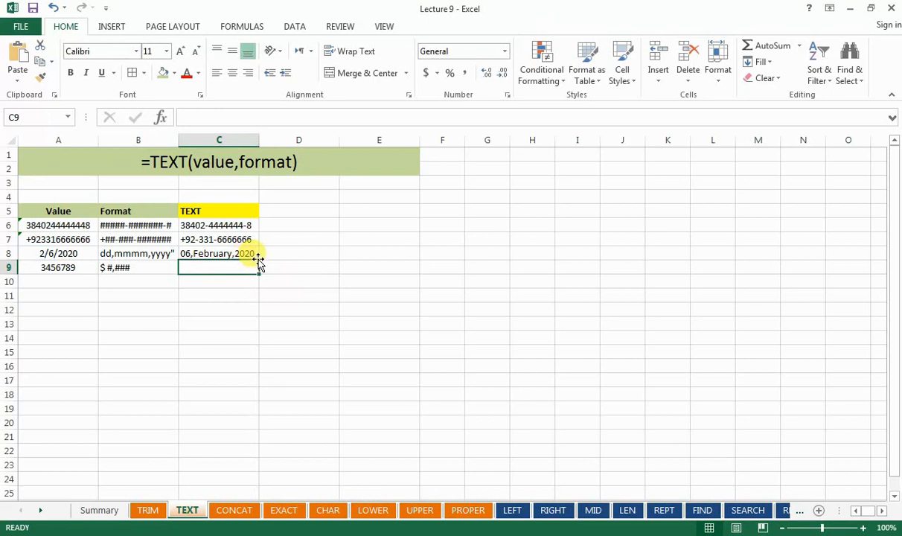
Enter the formula =TEXT(A9,"$#,###") in cell C9.
drag(82, 268, 112, 269)
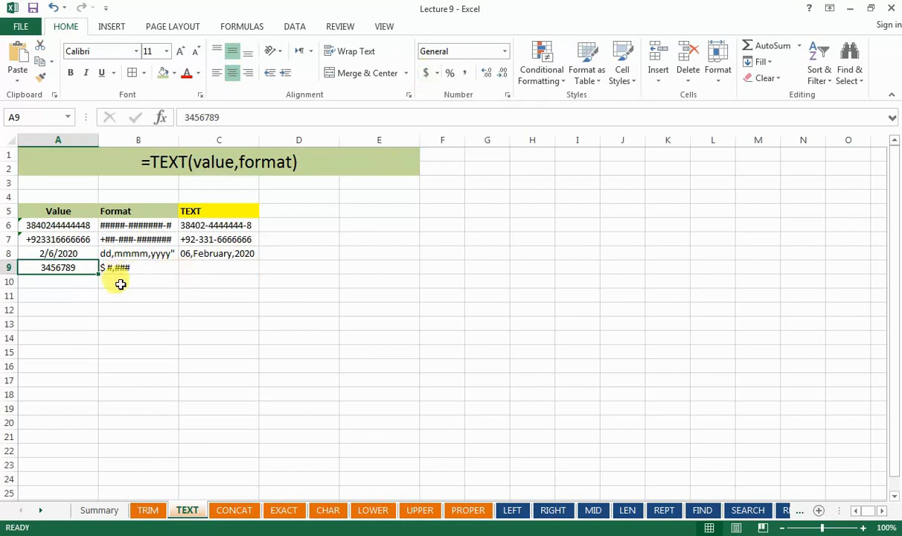
click(215, 267)
text(=)
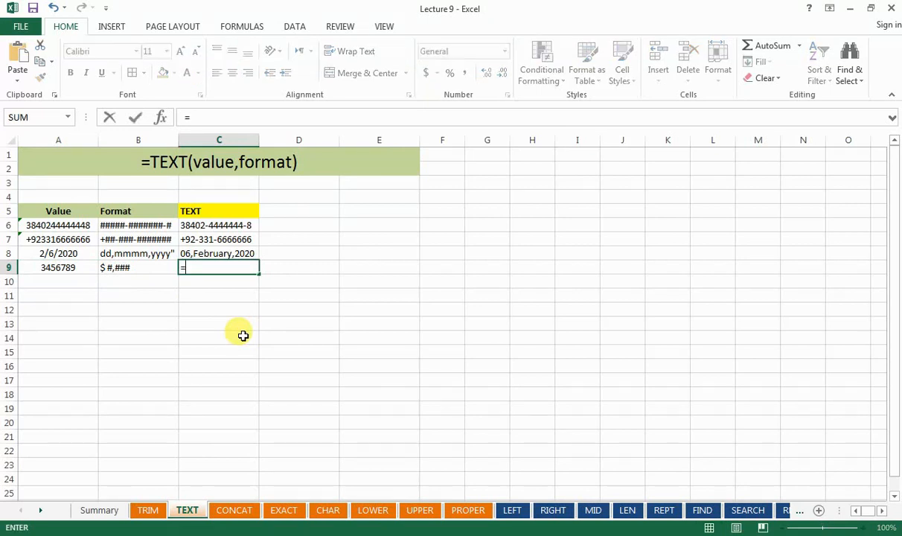
text(text)
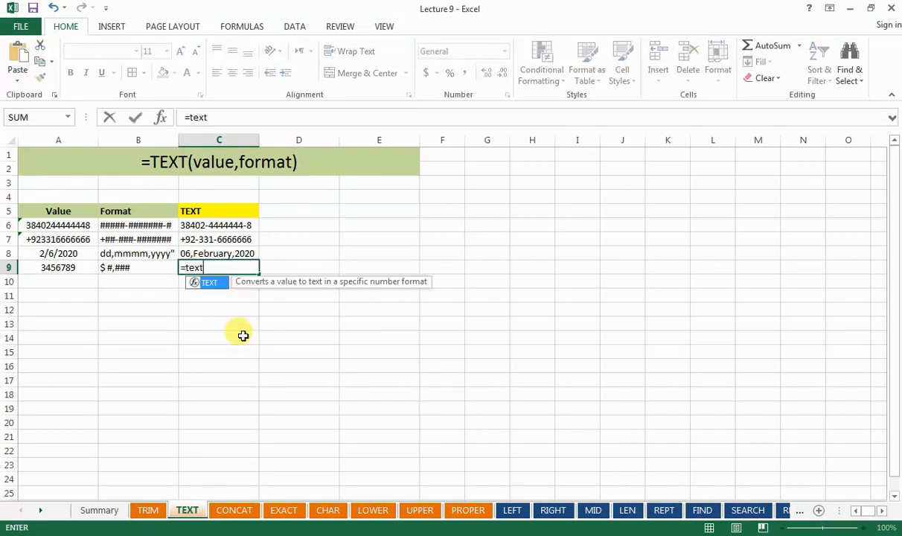
key(Tab)
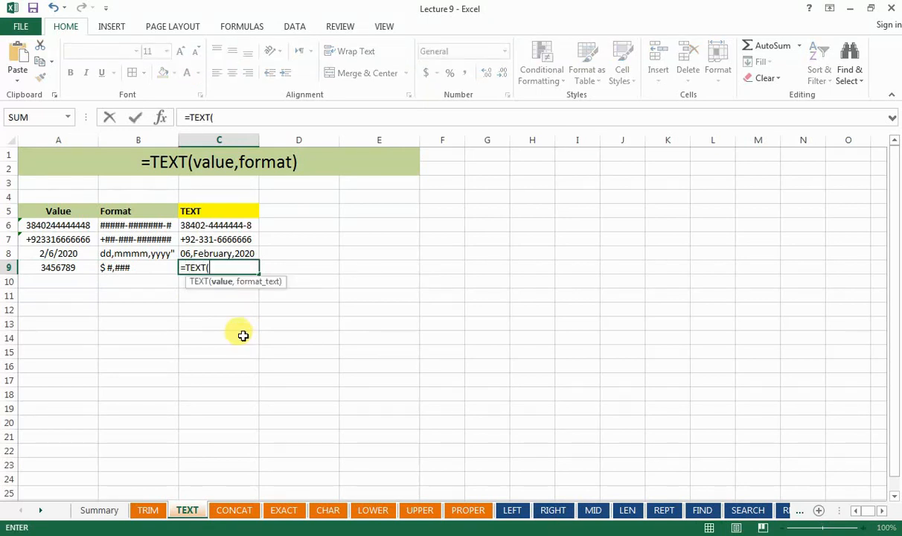
click(67, 269)
text(,)
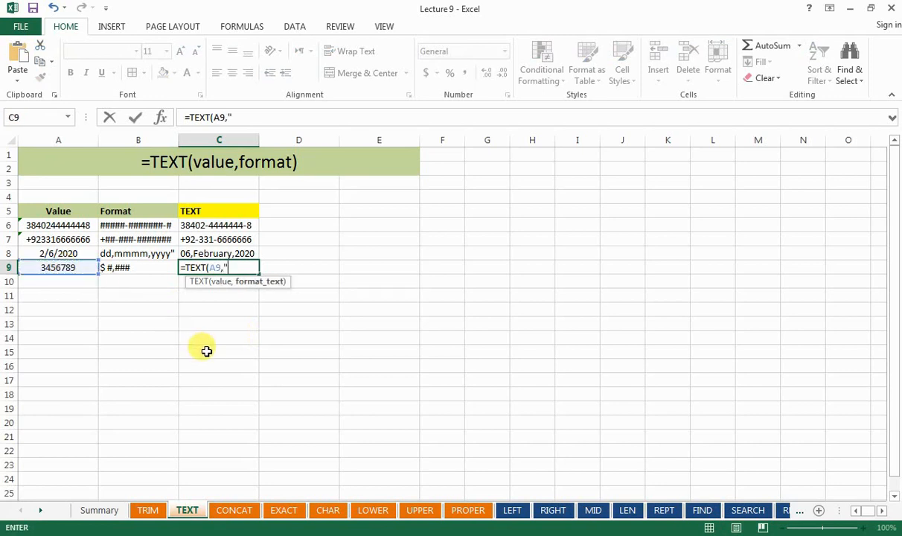
text("$)
text(#,###)
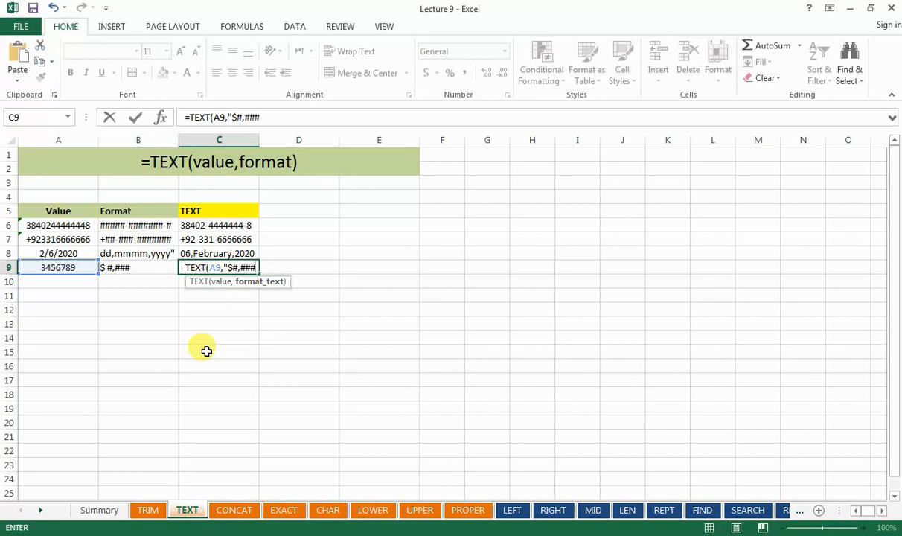
key(Return)
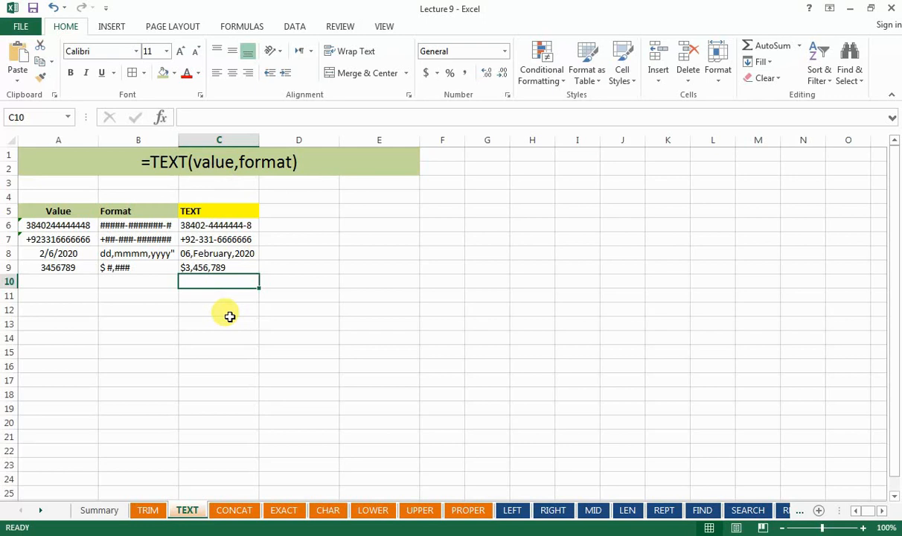
On the CONCAT sheet, enter the formula =CONCATENATE(A6,B6,C6) in cell D6.
click(236, 512)
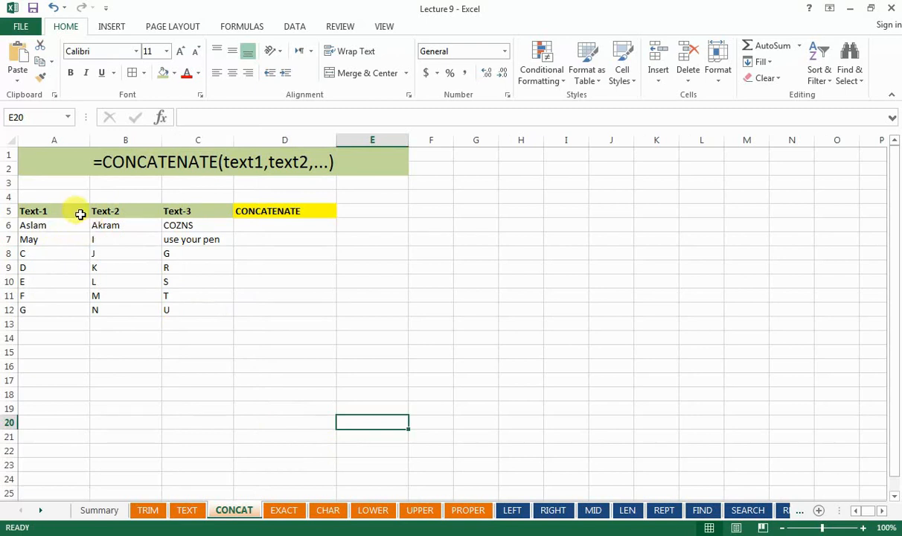
click(282, 227)
text(=con)
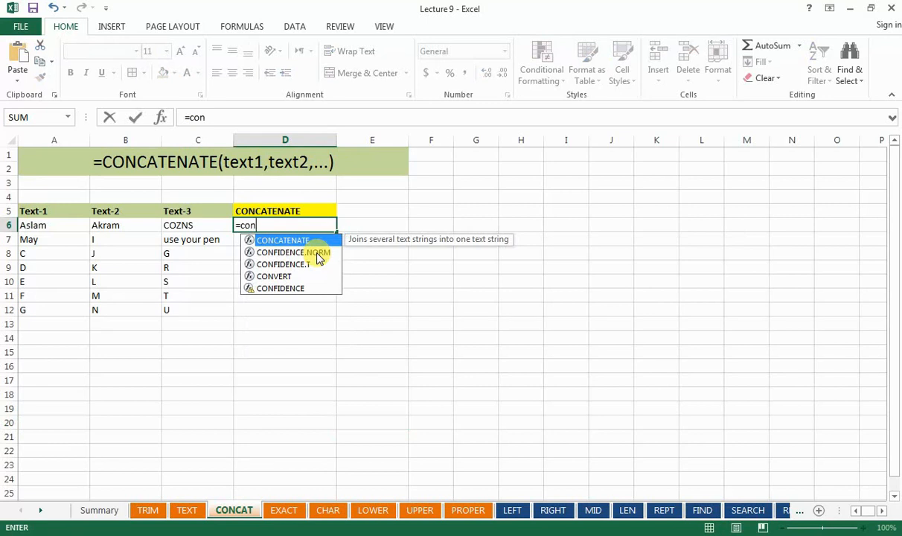
key(Tab)
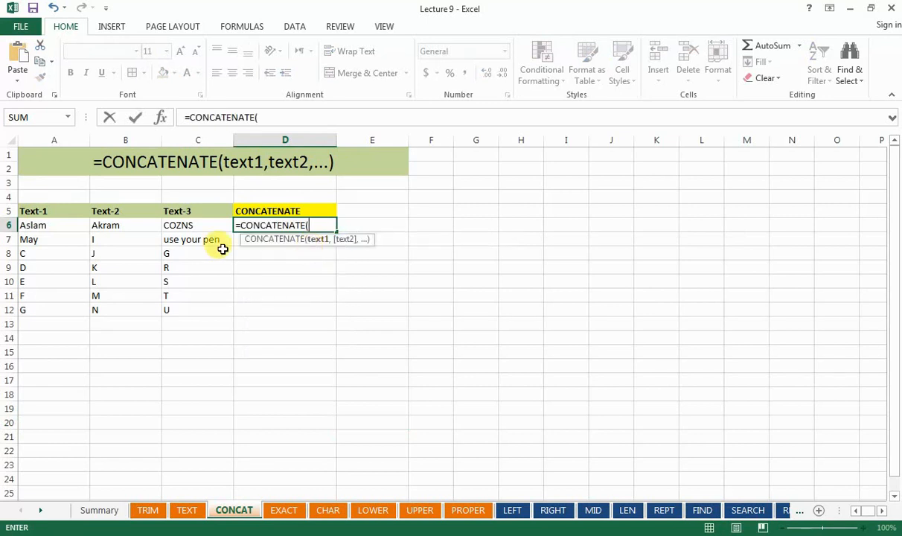
click(61, 225)
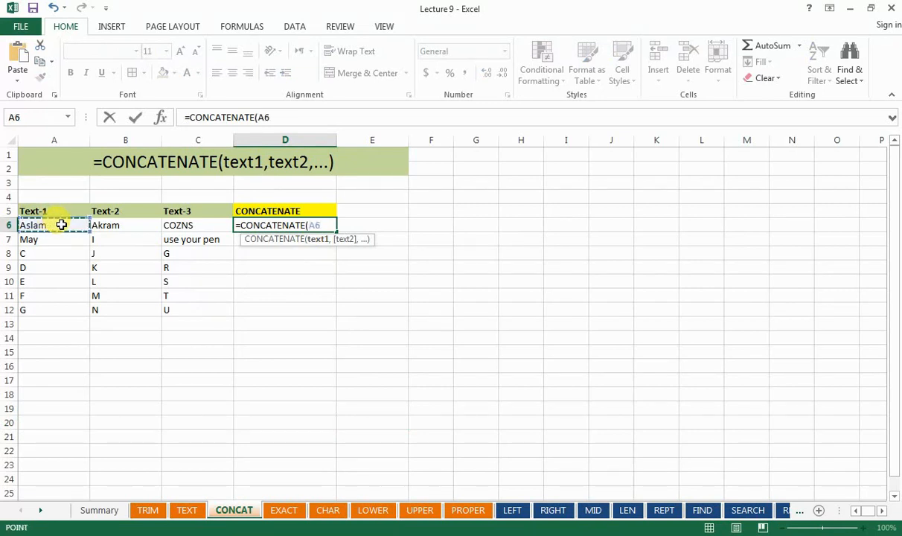
text(,)
click(111, 223)
text(,)
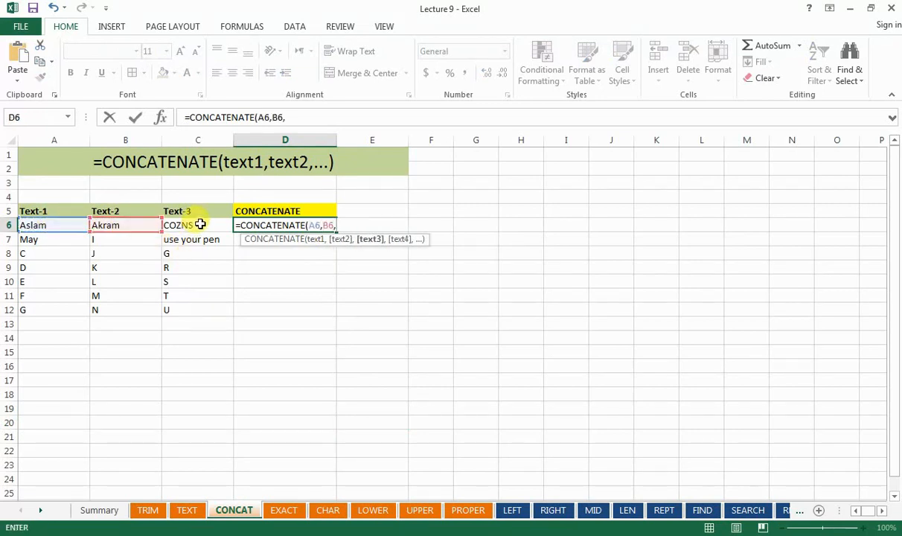
click(200, 225)
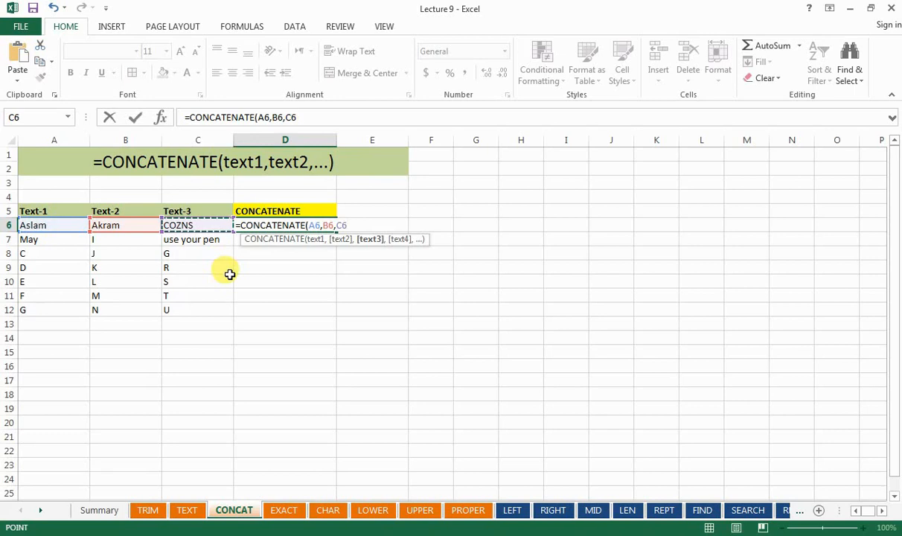
text())
key(Return)
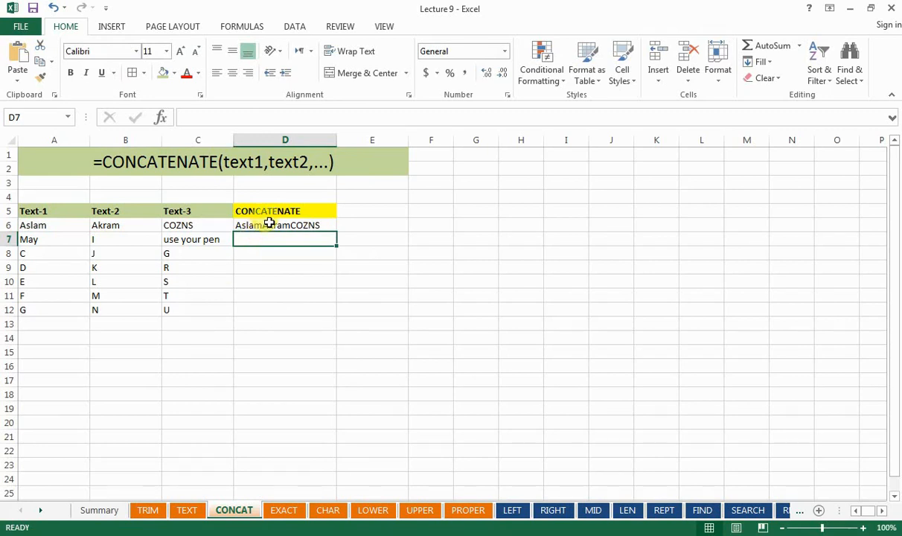
Add space separators to the formula in cell D6 so that it reads =CONCATENATE(A6," ",B6," ",C6).
click(270, 224)
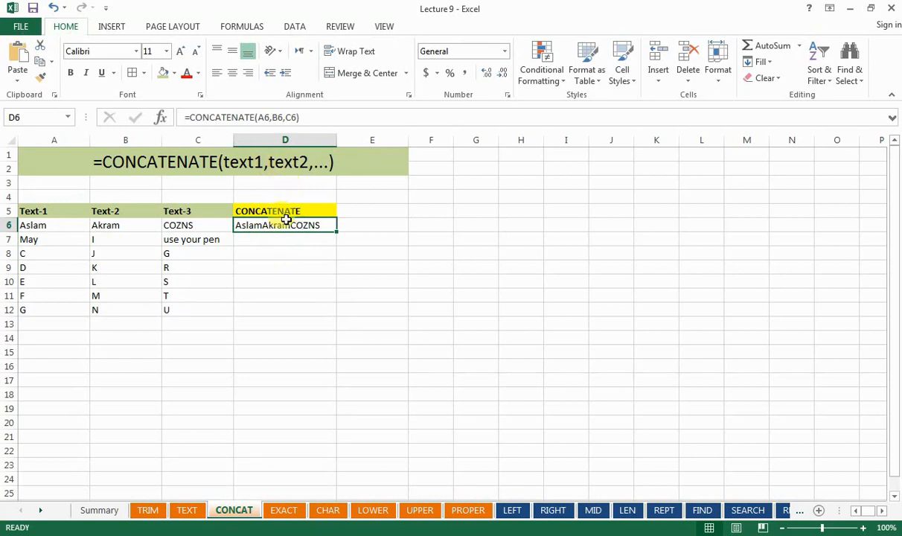
click(257, 116)
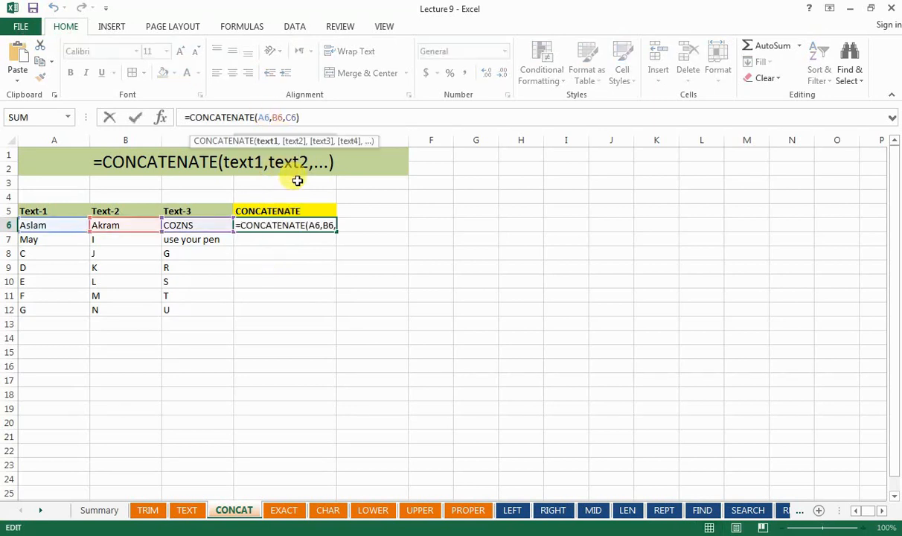
click(269, 117)
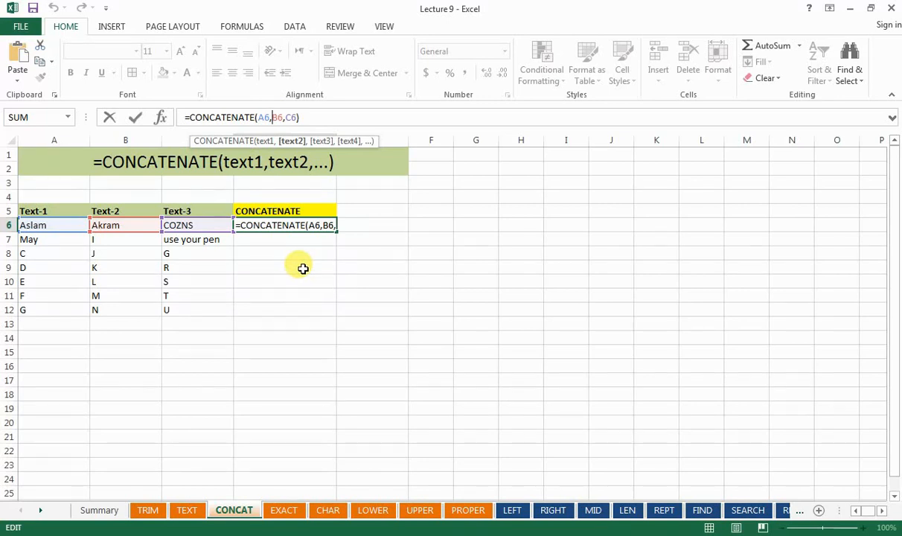
text(")
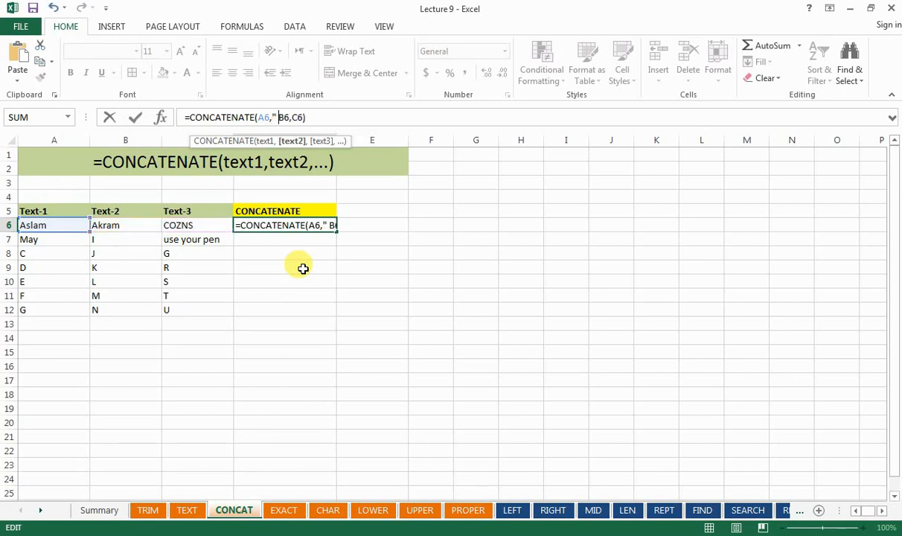
text( ")
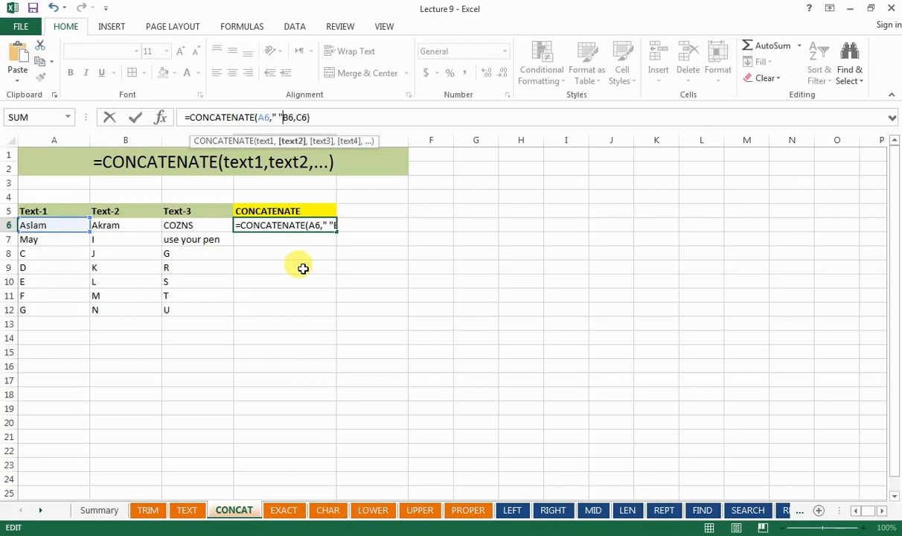
text(,)
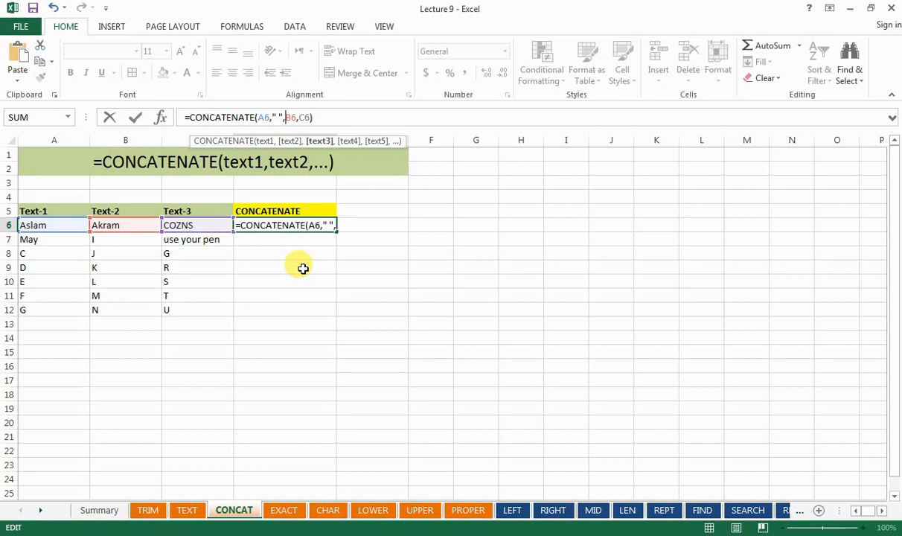
key(Right)
key(Right)
key(Right)
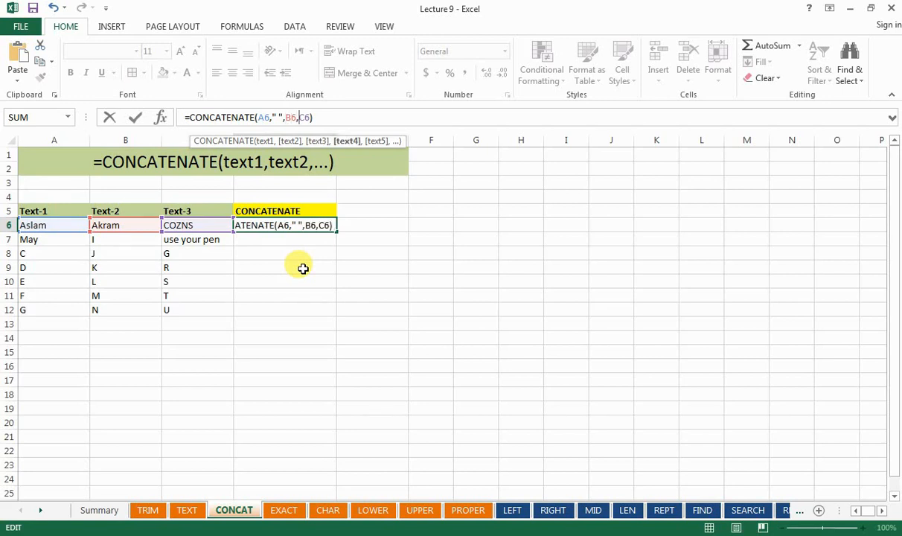
text(")
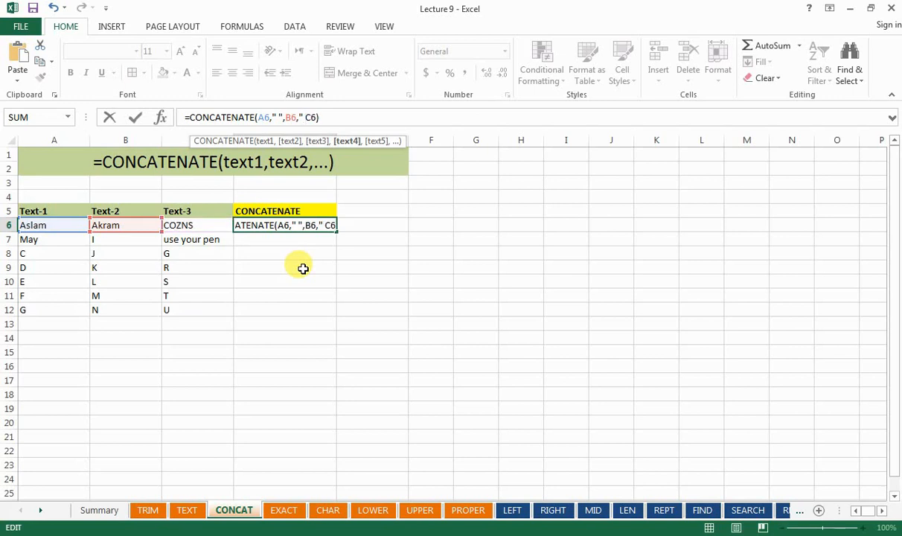
text( ",)
key(Right)
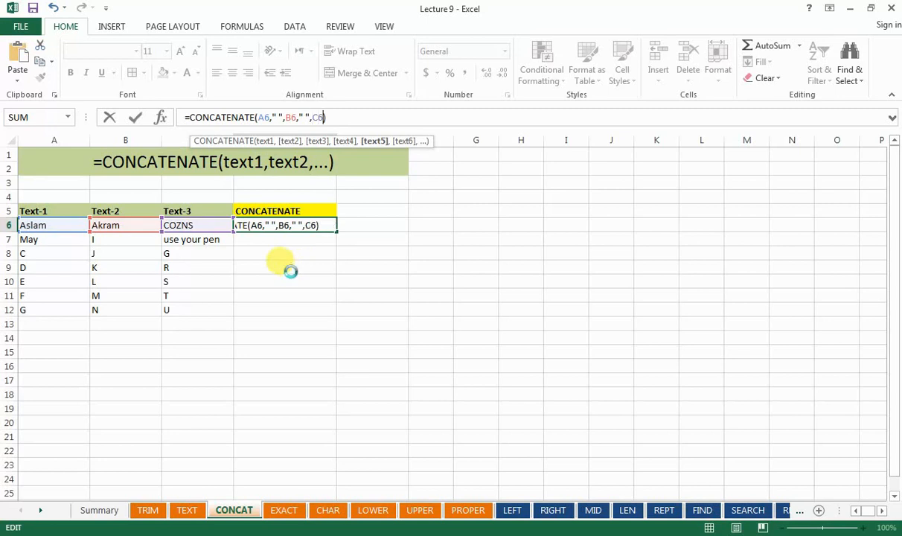
key(ctrl+Return)
key(Down)
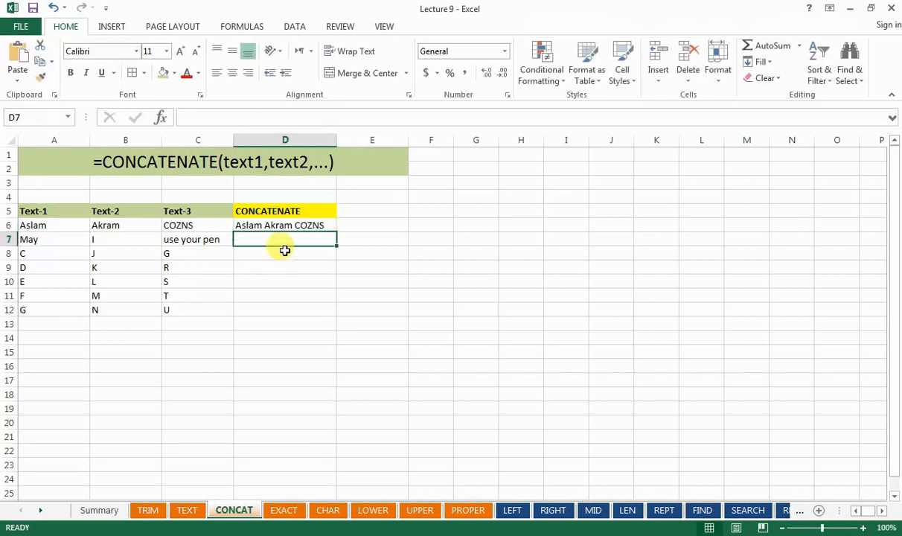
Fill the CONCATENATE formula from cell D6 down to D12.
click(316, 221)
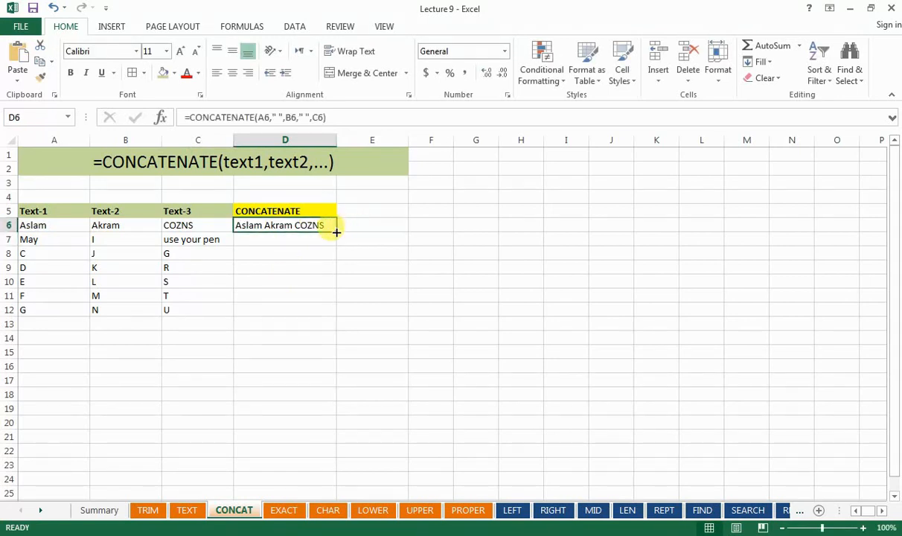
drag(336, 232, 332, 318)
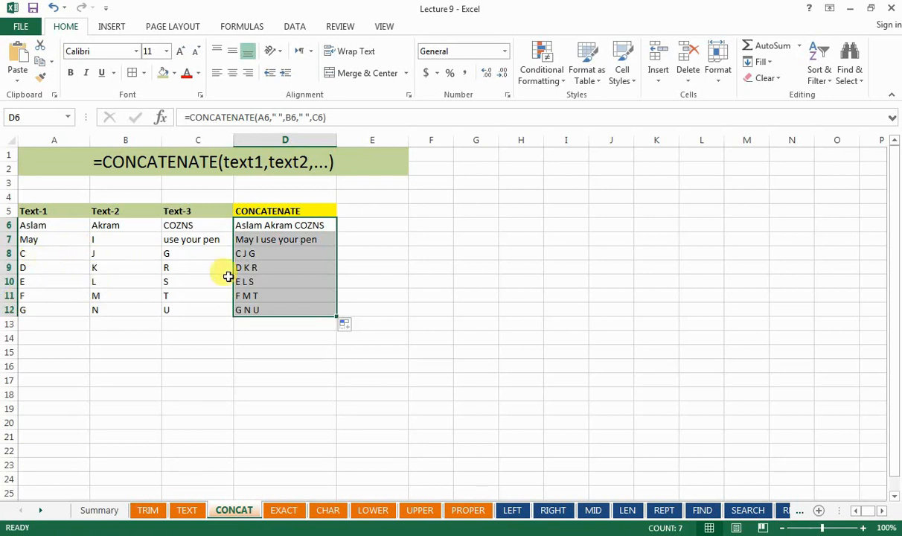
click(274, 255)
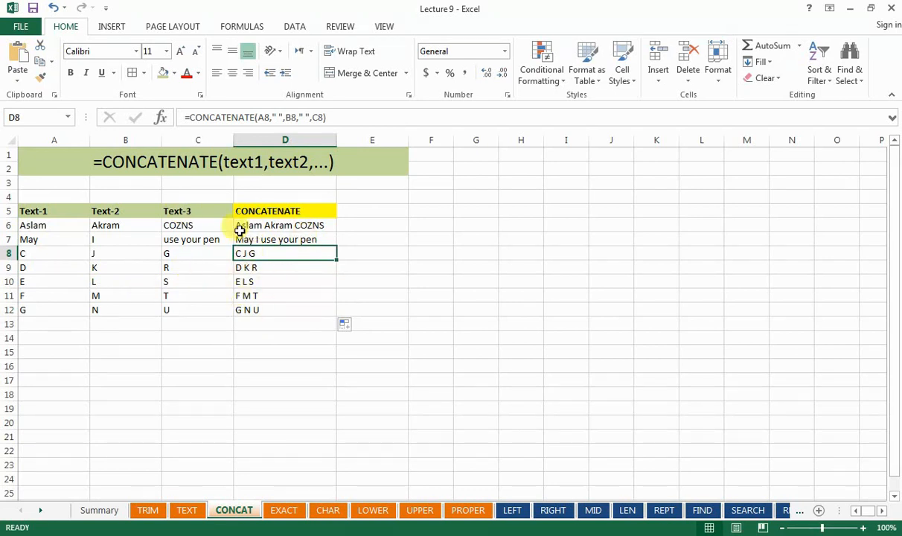
click(46, 236)
click(114, 237)
click(194, 254)
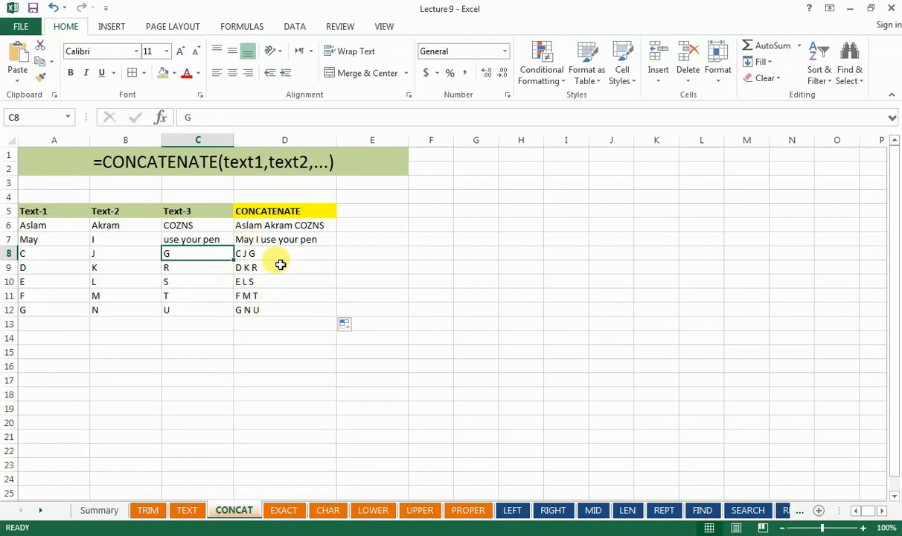
Copy the formulas in D6:D12 and paste them back over the same range as values only.
click(281, 224)
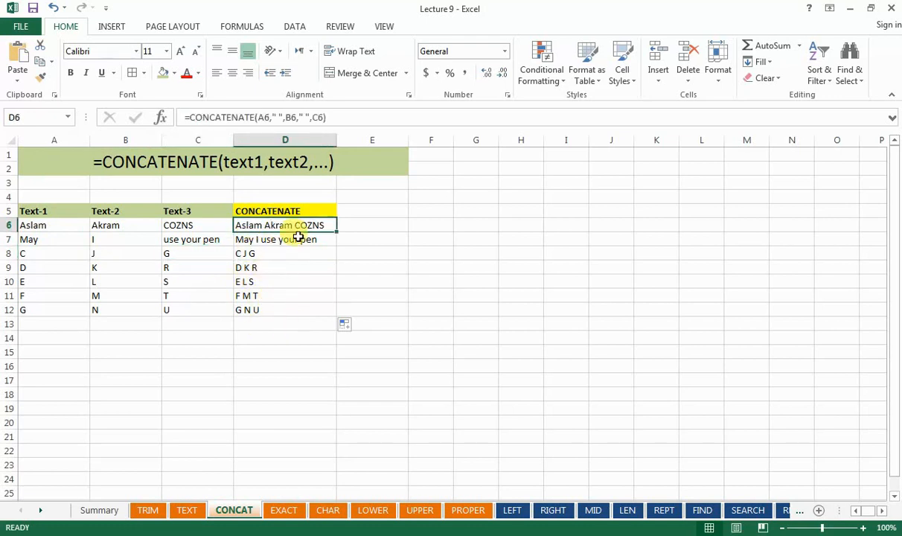
drag(294, 225, 286, 306)
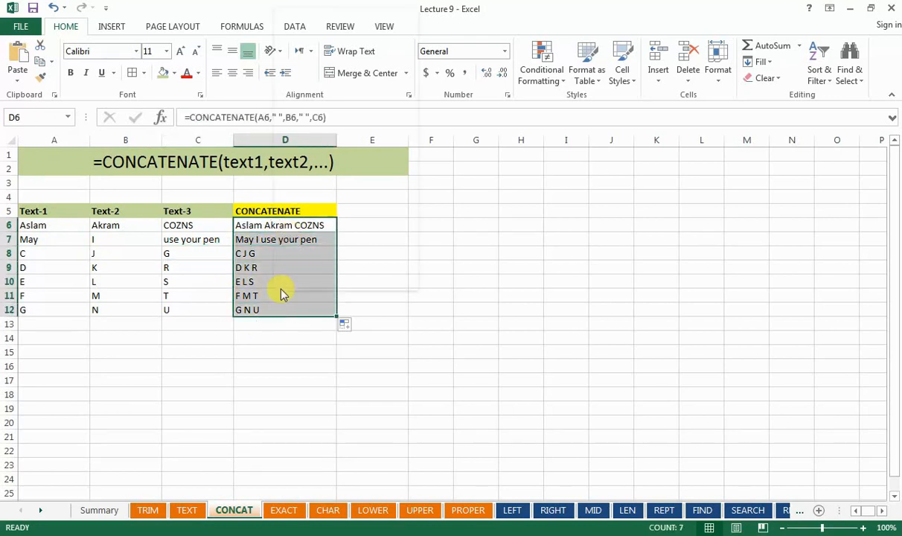
right_click(280, 293)
click(316, 33)
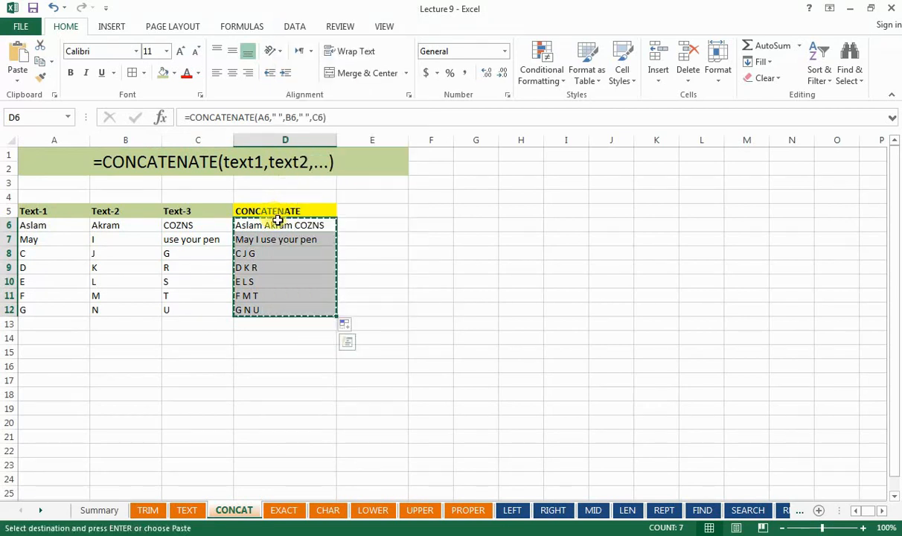
right_click(280, 222)
click(328, 283)
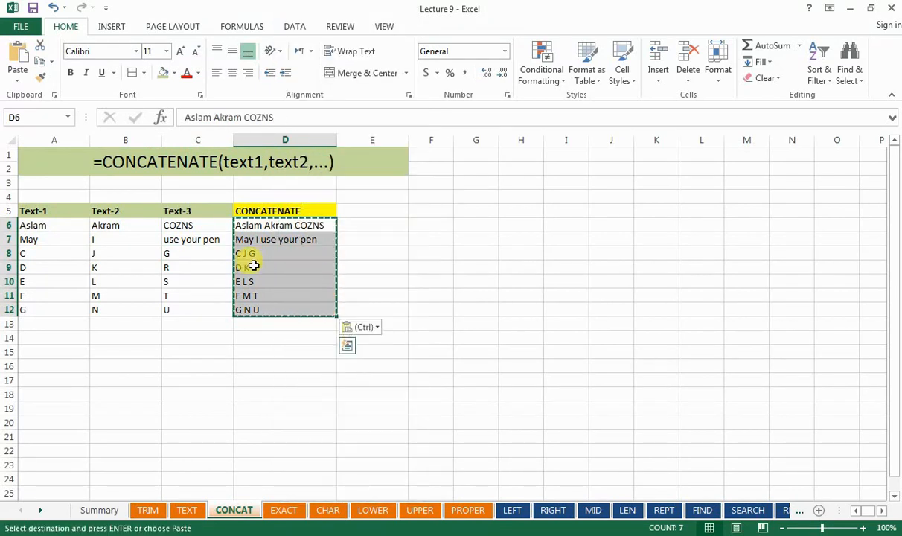
Check the contents of the cells from D6 to D12 one by one and clear the copy marquee.
click(282, 273)
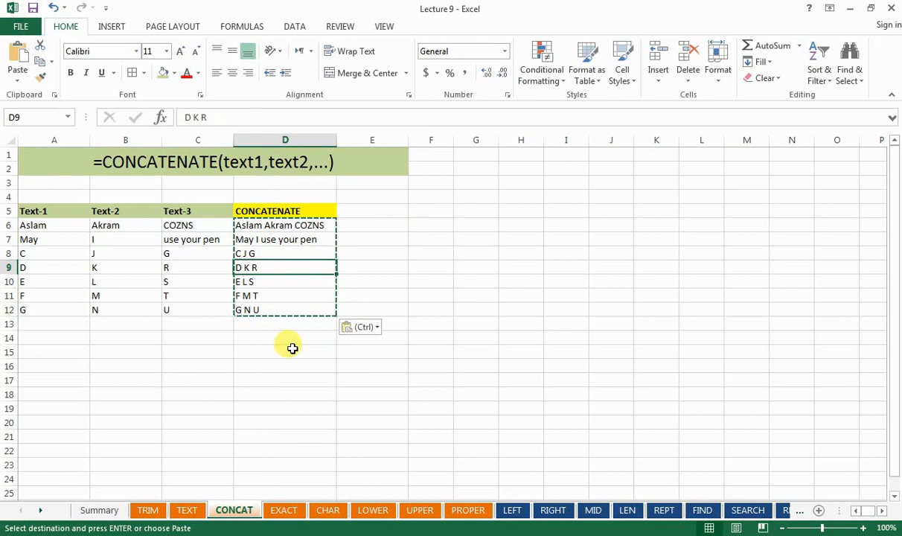
key(Up)
key(Up)
key(Up)
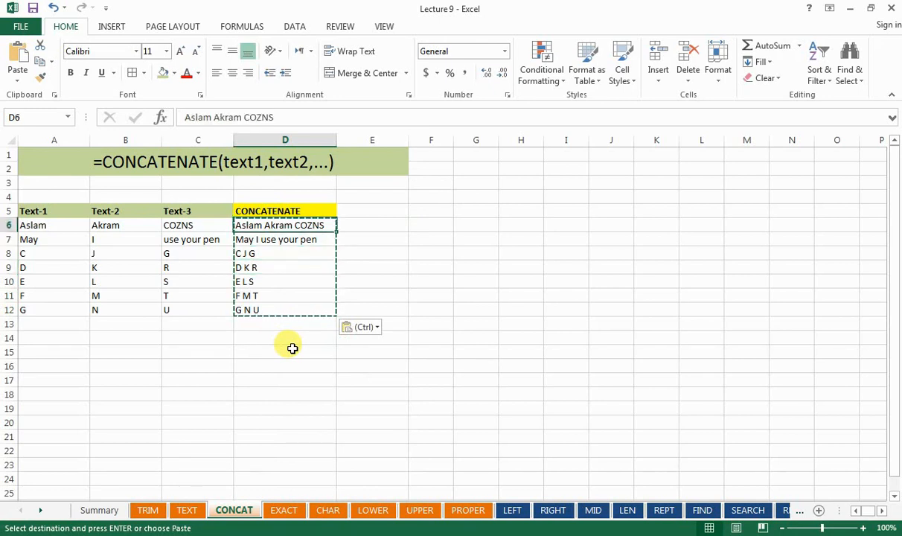
key(Down)
key(Down)
key(Down)
key(Down)
key(Down)
key(Down)
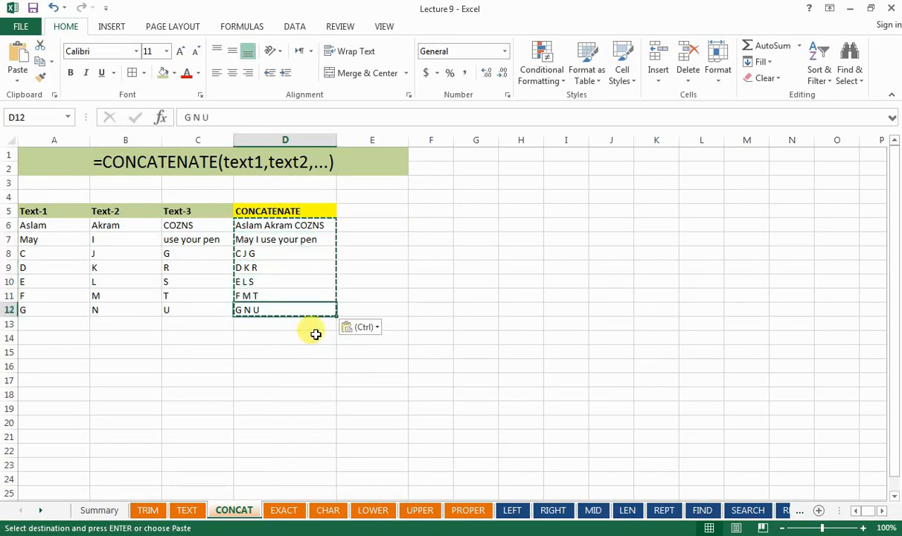
key(Escape)
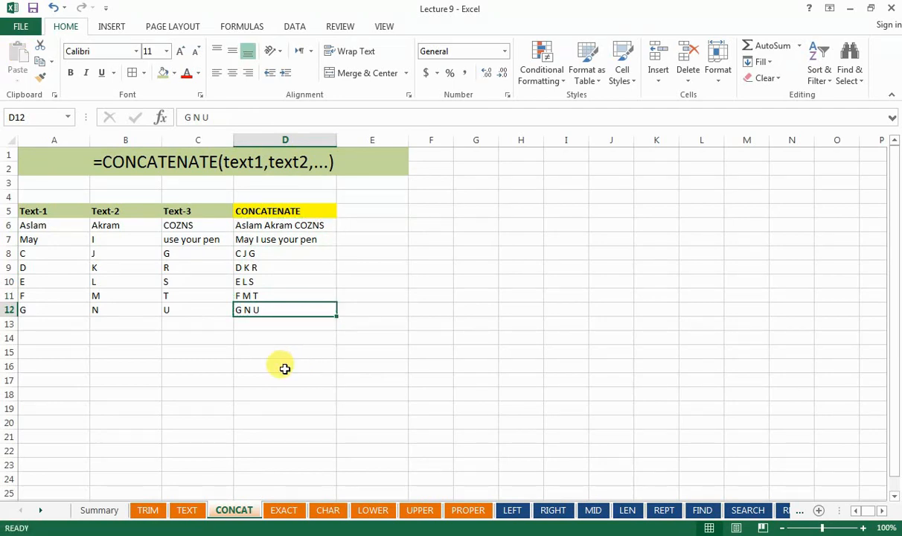
On the EXACT sheet, enter the formula =EXACT(A6,B6) in cell C6 to compare the first text pair.
click(274, 514)
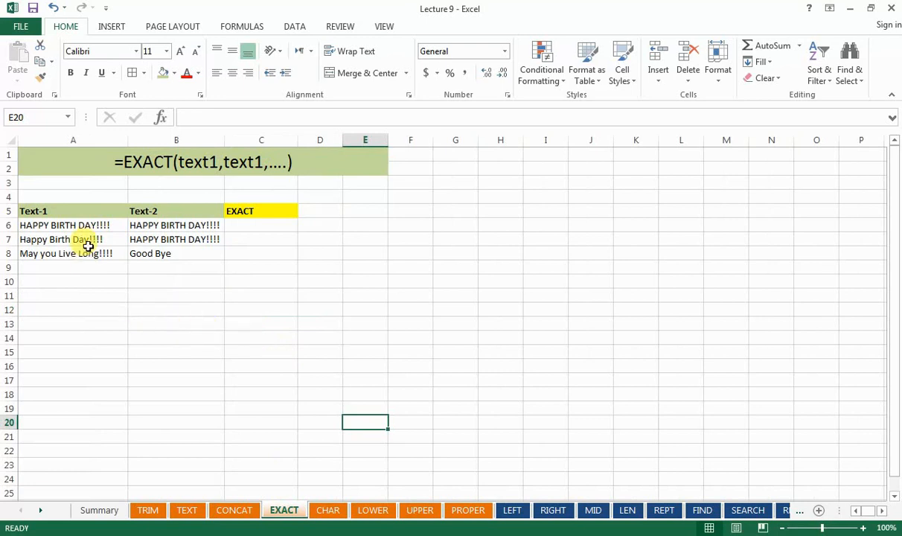
click(119, 224)
click(137, 224)
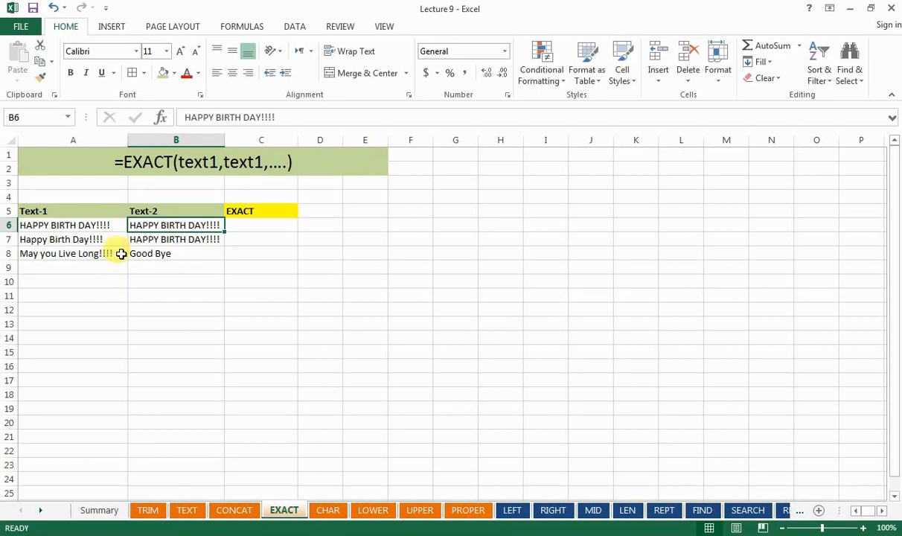
click(53, 239)
click(145, 236)
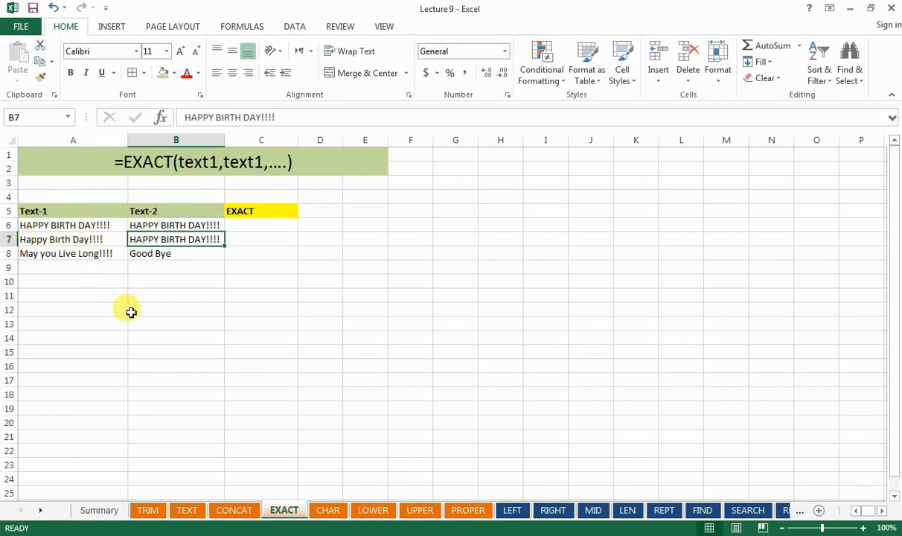
click(269, 224)
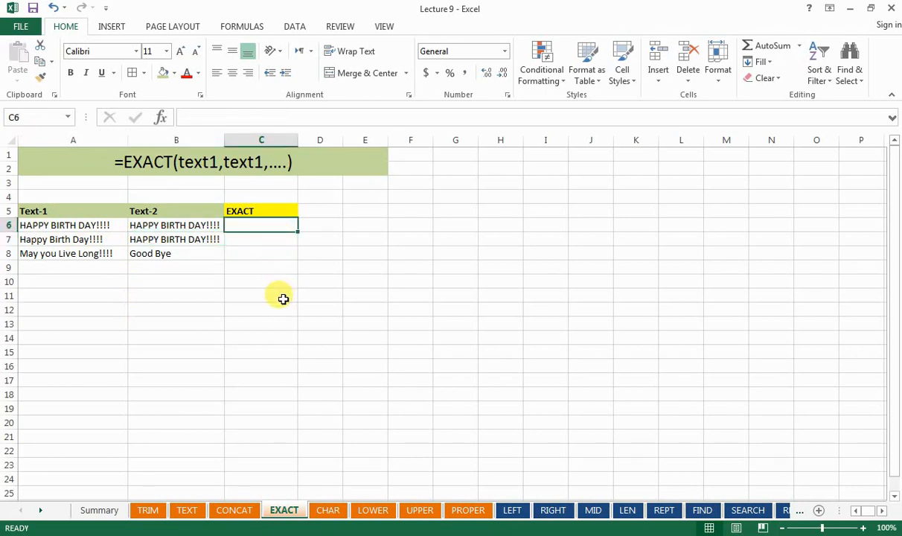
text(=)
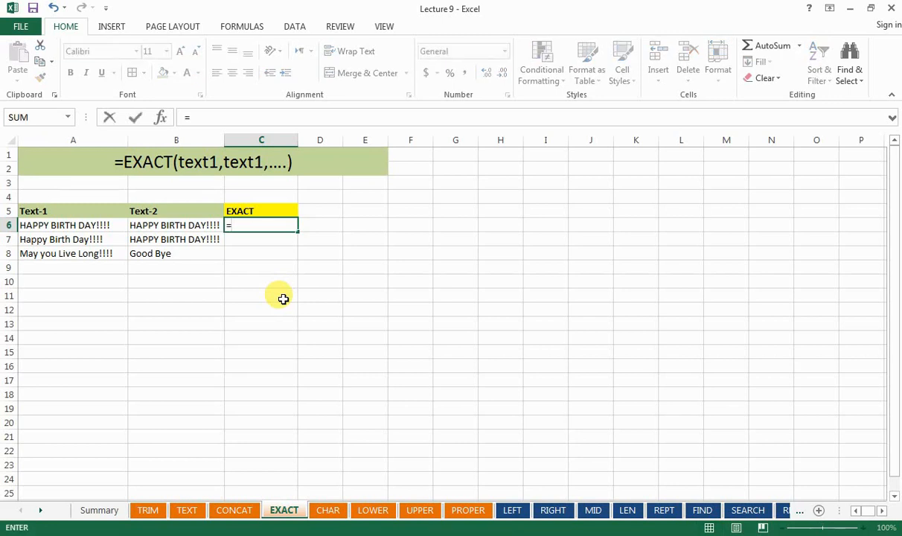
text(ex)
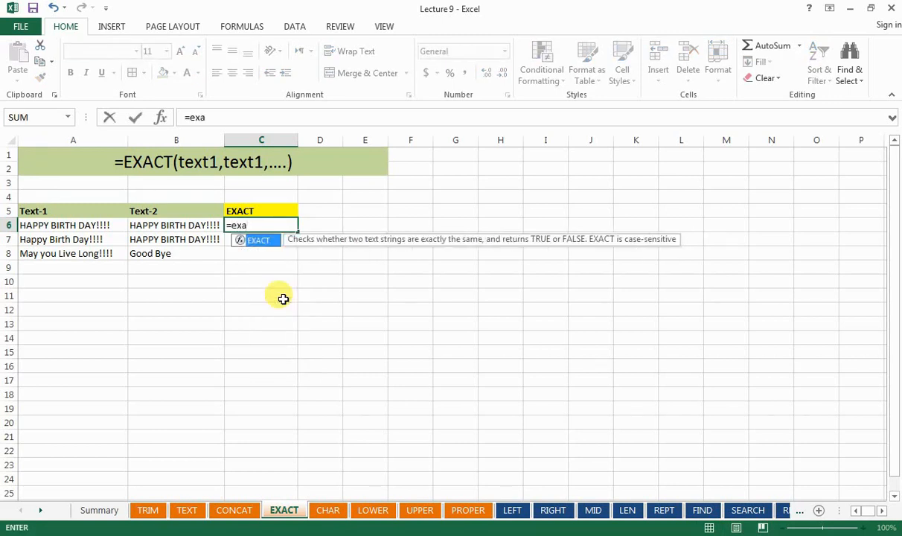
text(a)
key(Tab)
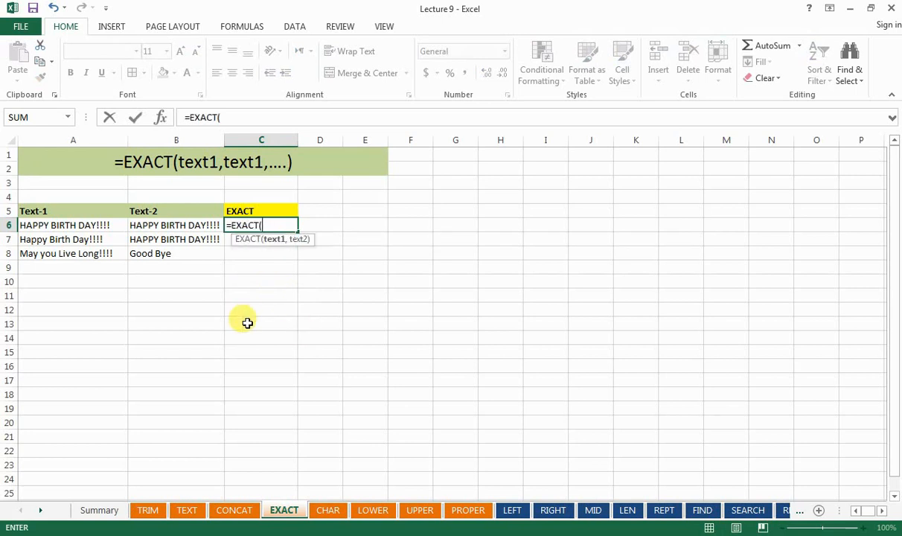
click(88, 225)
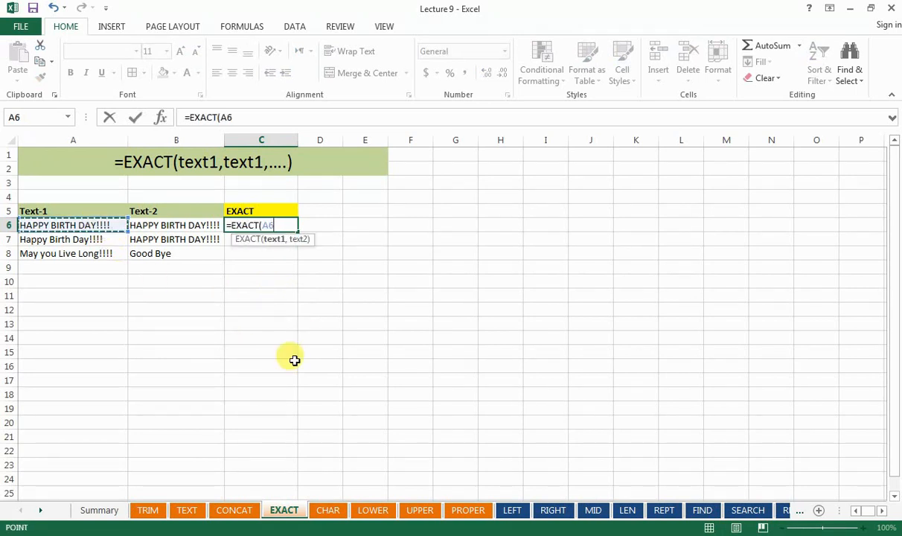
text(,)
click(191, 227)
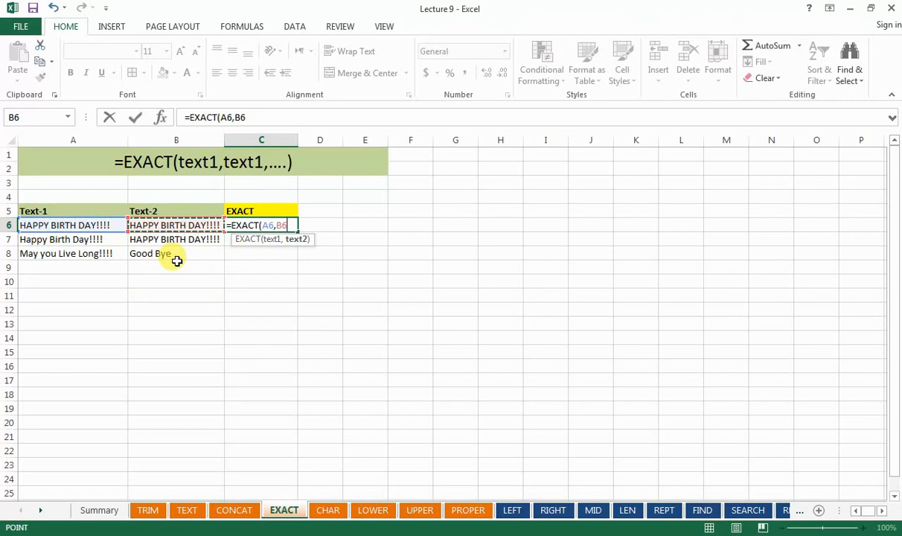
key(Return)
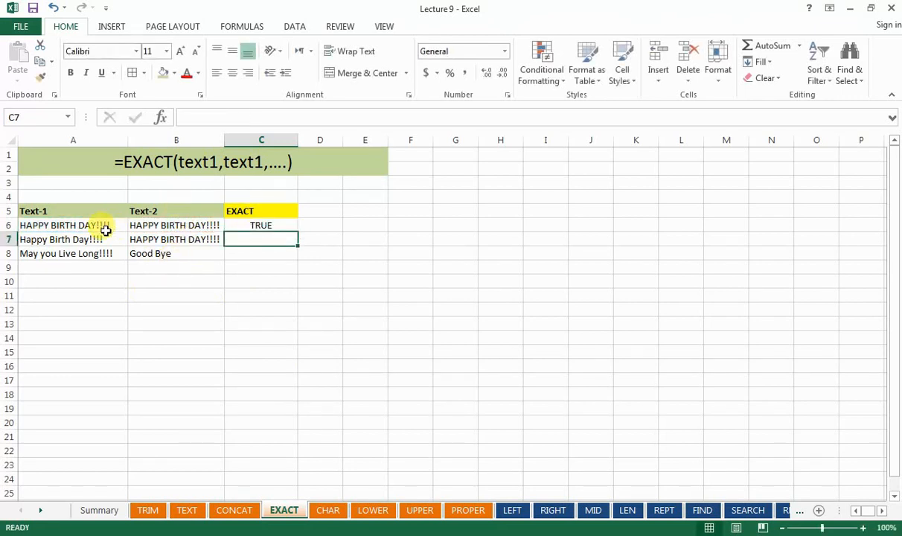
Fill the EXACT formula from cell C6 down to C8 and review the text pair in row 7.
click(273, 226)
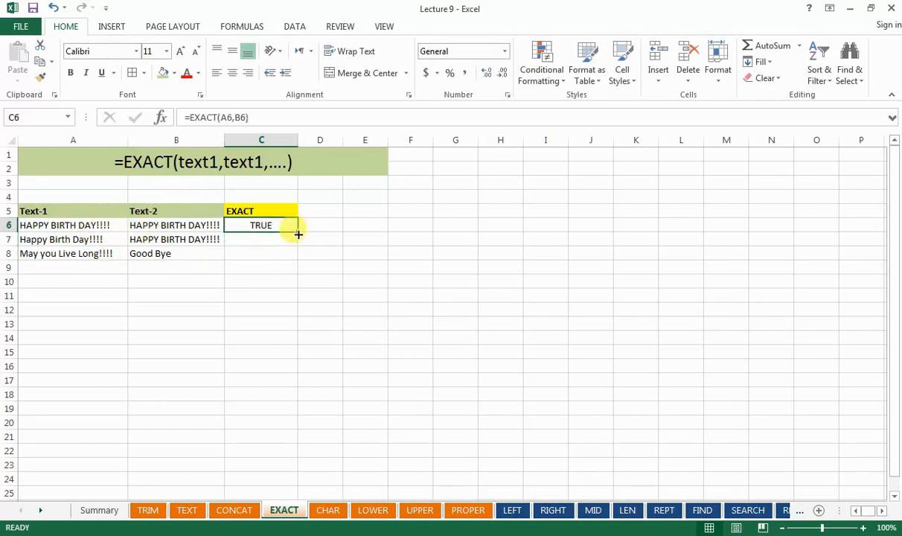
drag(298, 233, 295, 262)
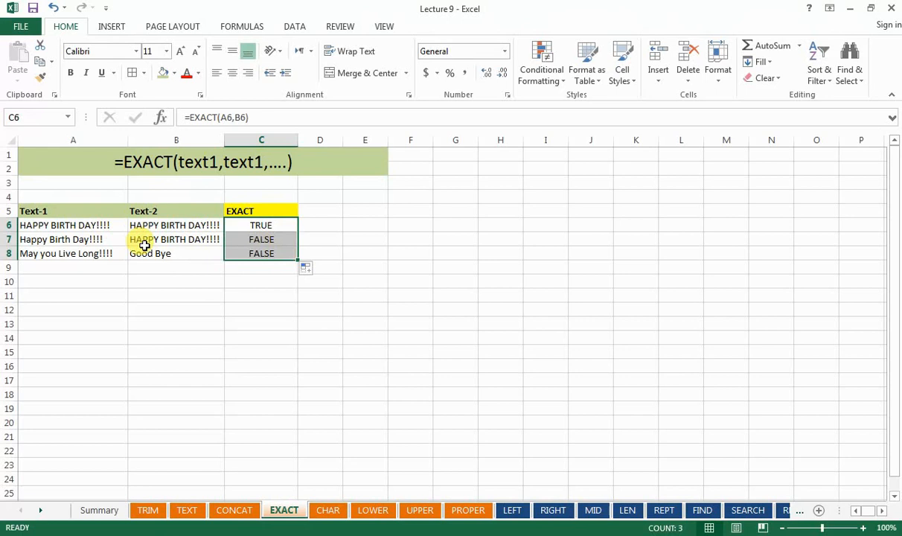
click(77, 241)
click(164, 240)
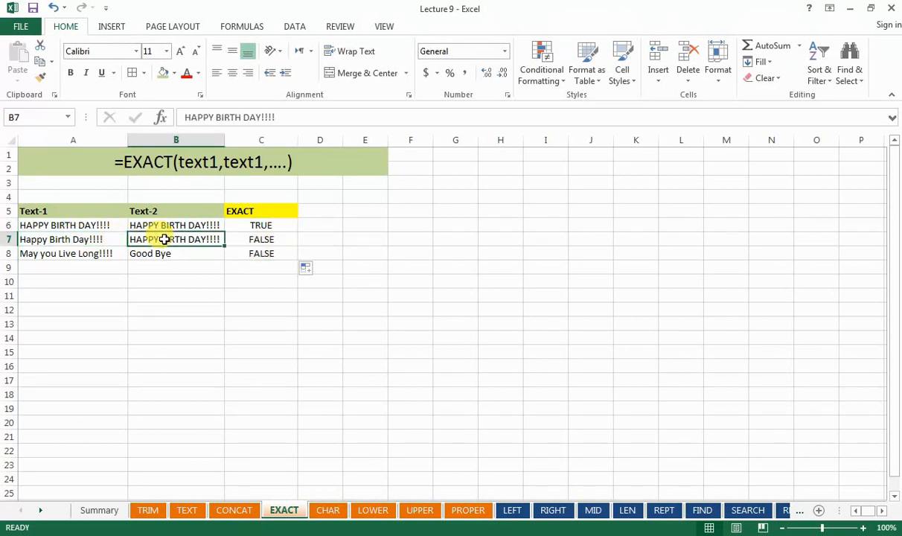
Review the EXACT comparisons in rows 6 to 8, checking each text pair against its result in column C.
click(283, 239)
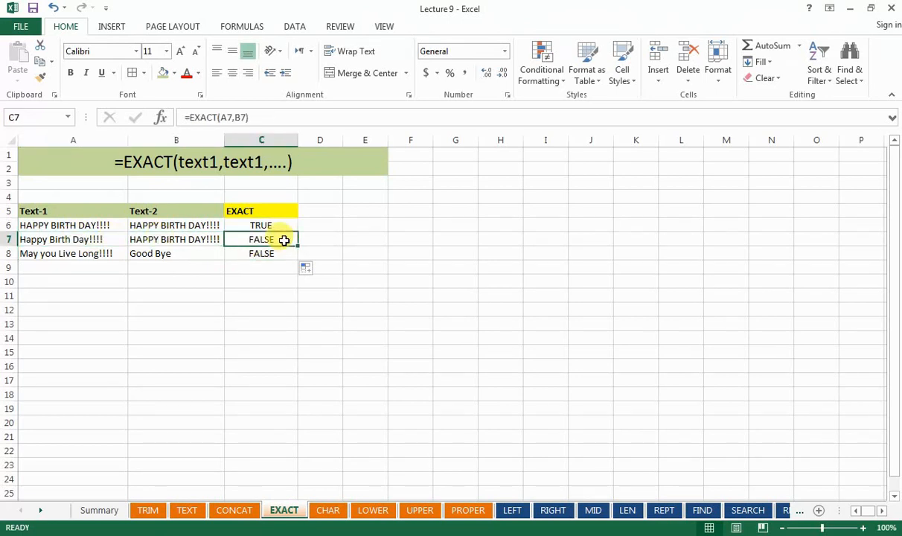
click(81, 255)
click(190, 255)
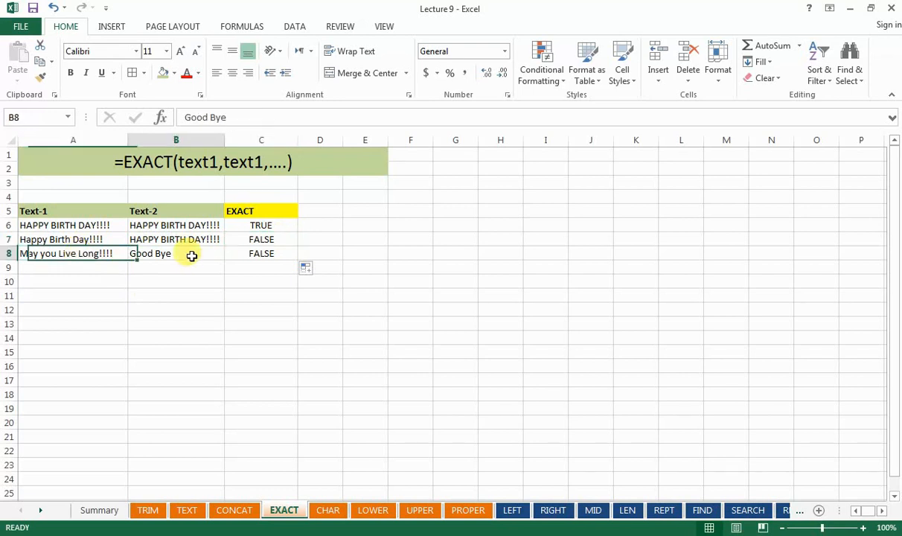
click(280, 254)
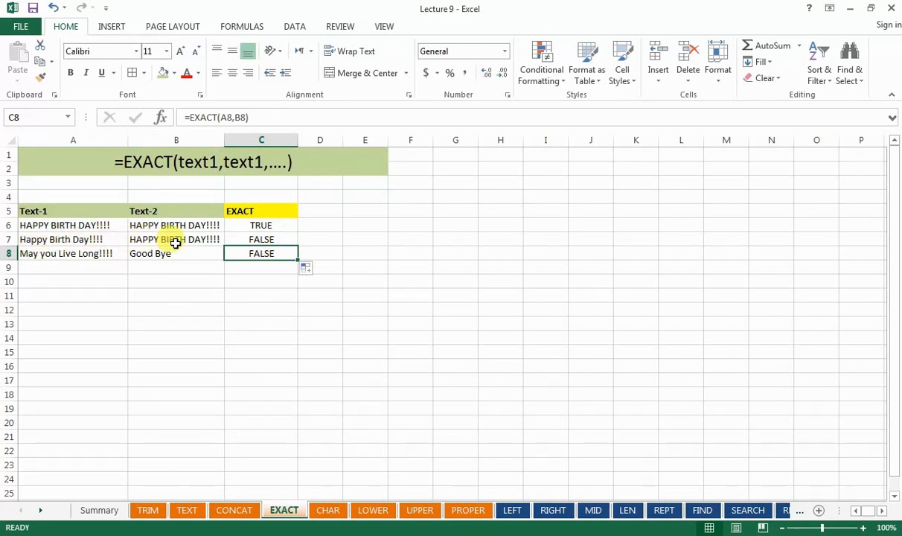
click(40, 239)
click(167, 239)
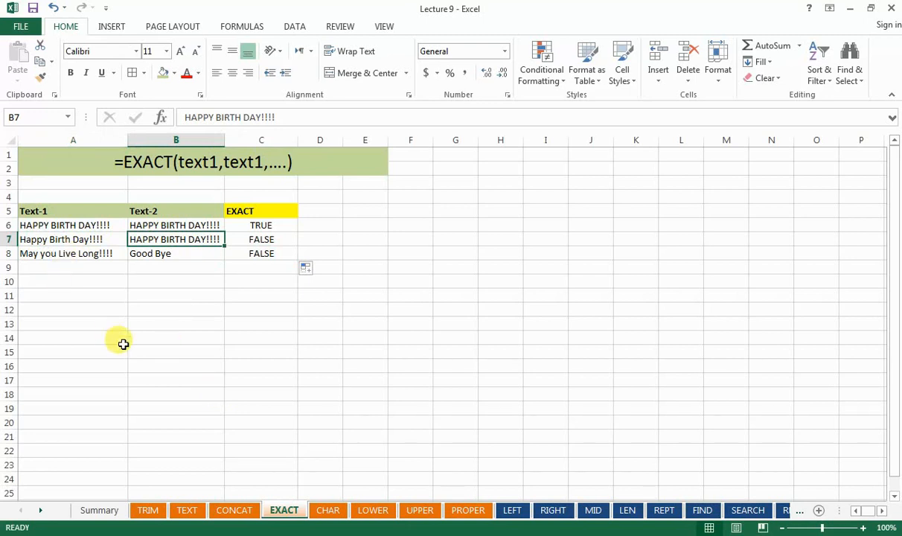
click(272, 237)
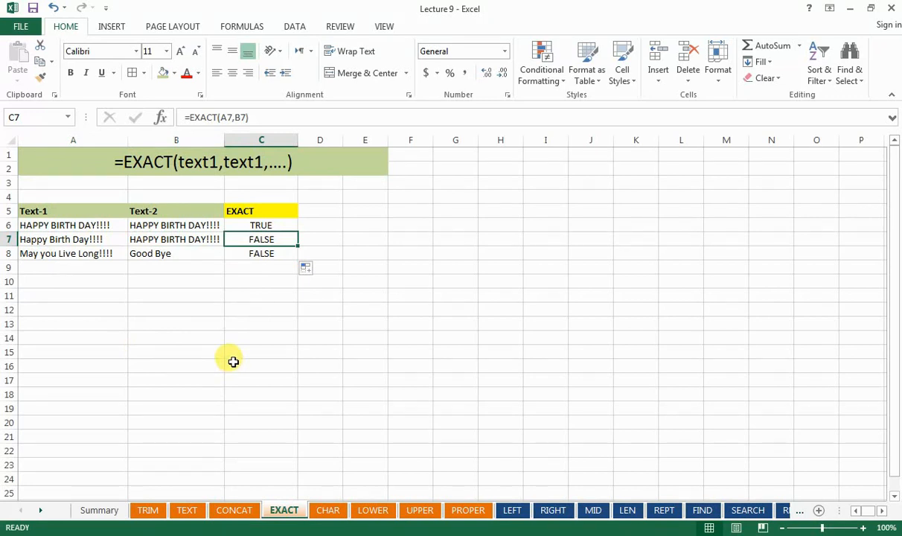
click(145, 227)
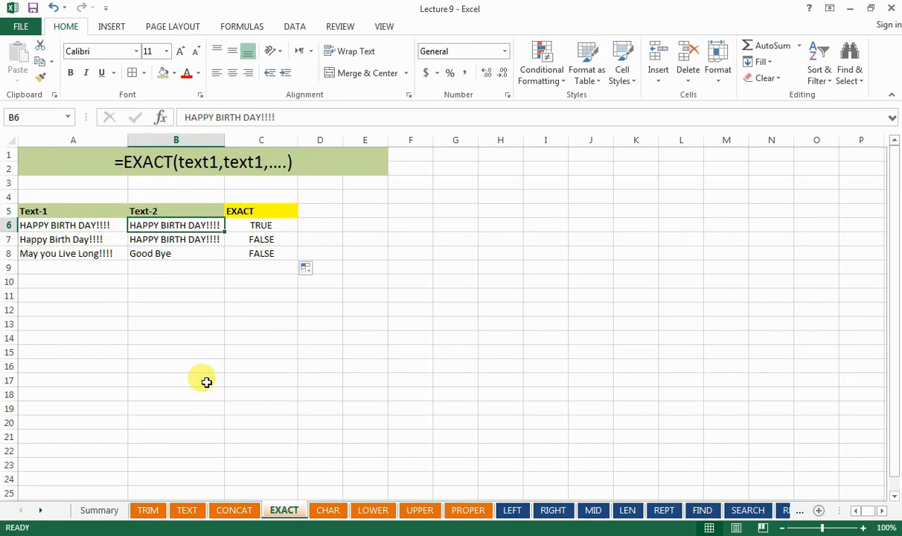
click(103, 226)
click(135, 226)
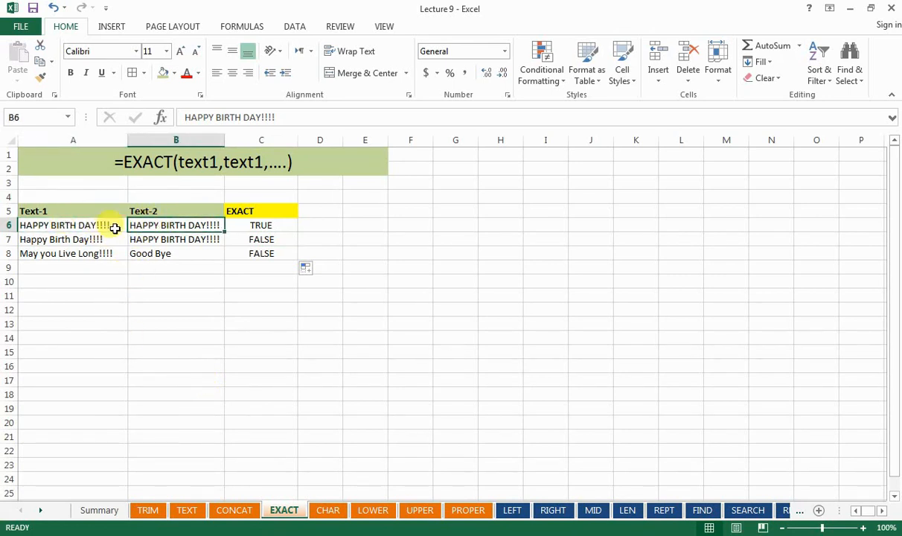
click(272, 223)
click(271, 210)
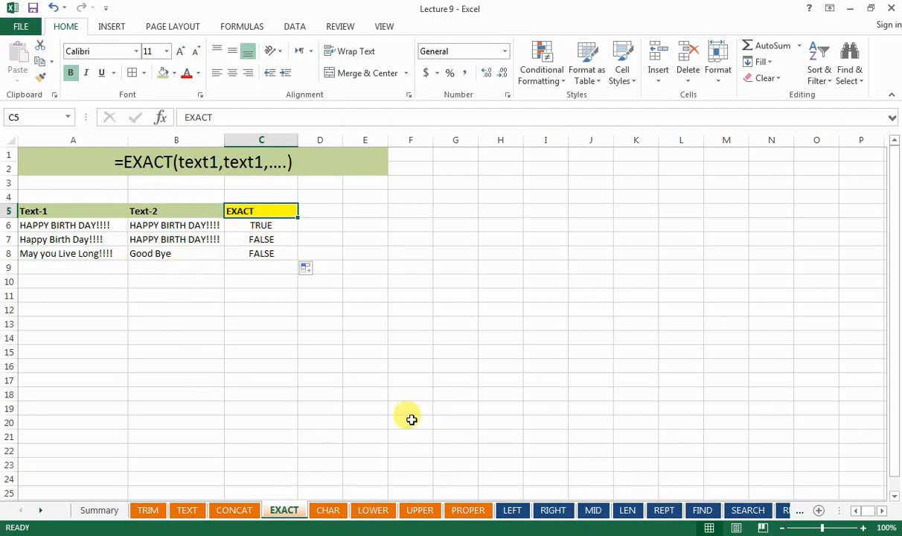
On the CHAR sheet, browse the Wingdings characters and their codes in the Symbol dialog without inserting any.
click(328, 510)
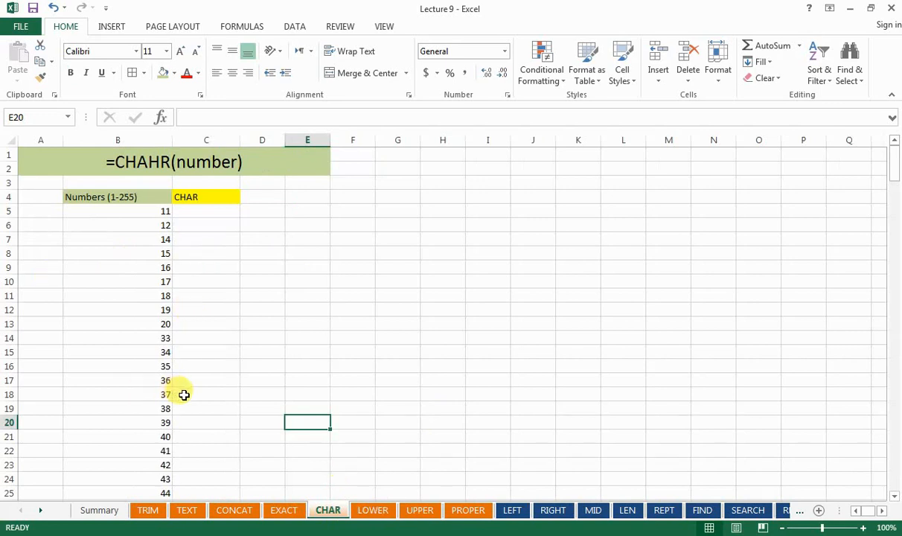
click(152, 310)
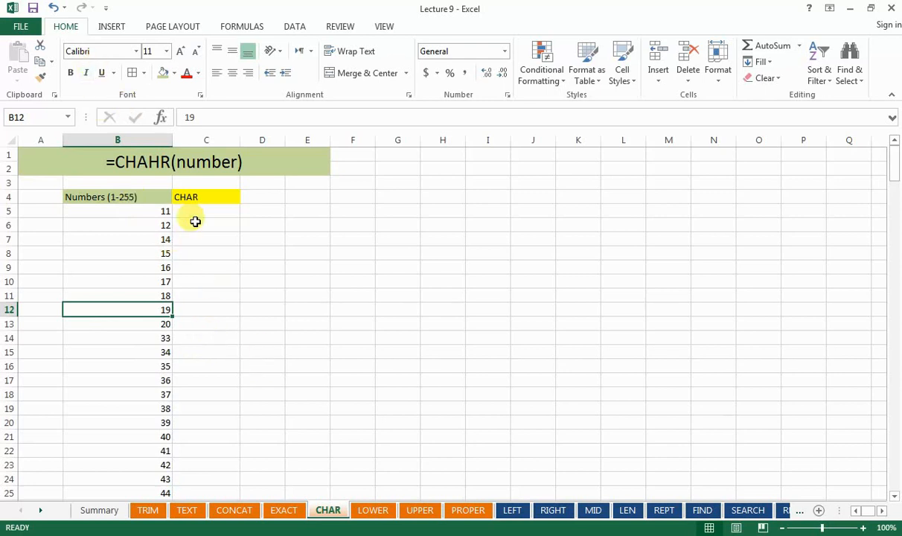
click(113, 27)
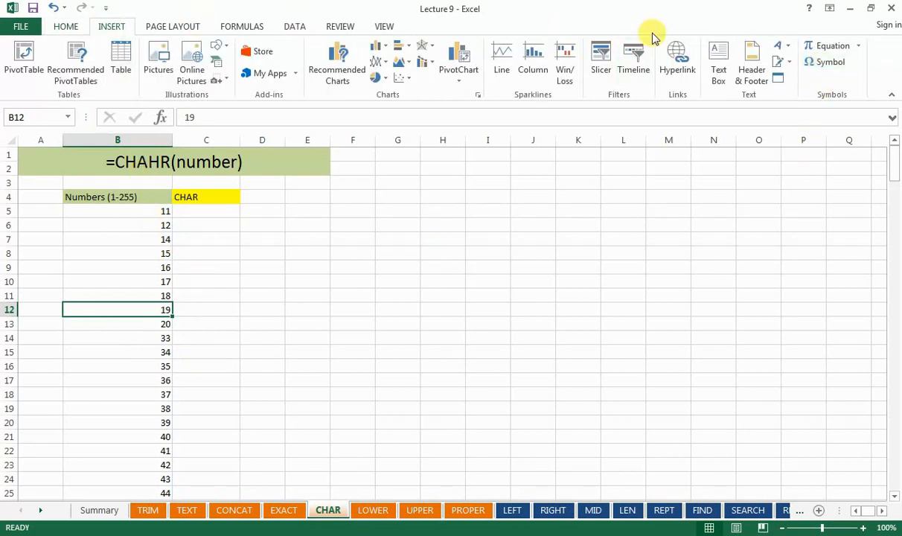
click(829, 64)
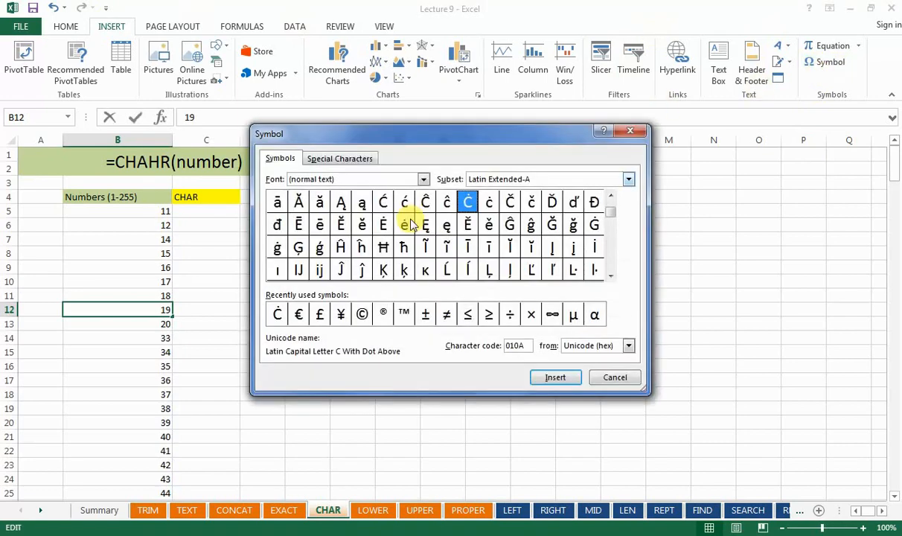
click(424, 183)
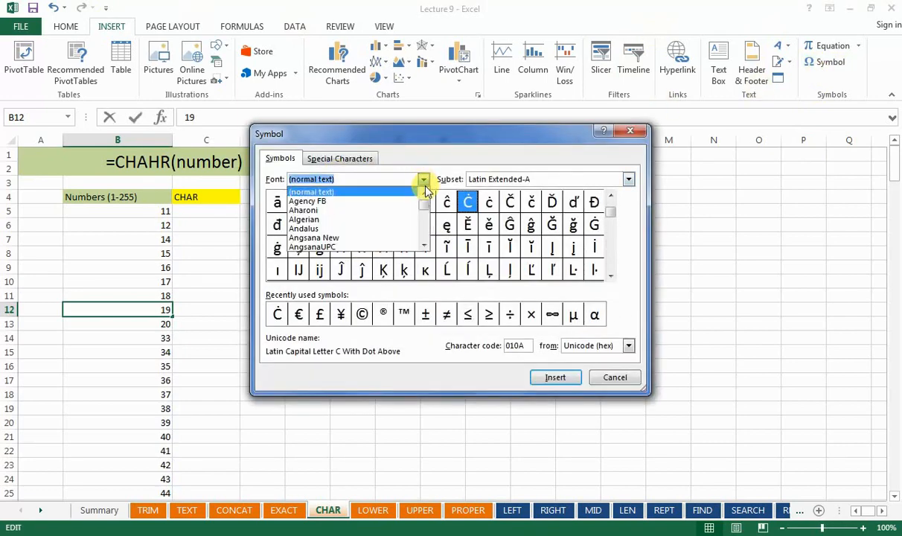
drag(423, 199, 426, 253)
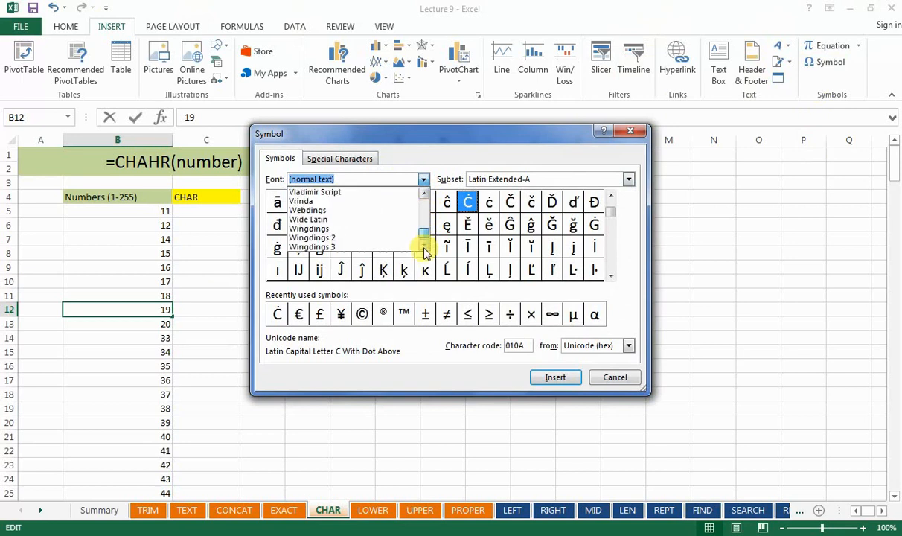
click(341, 232)
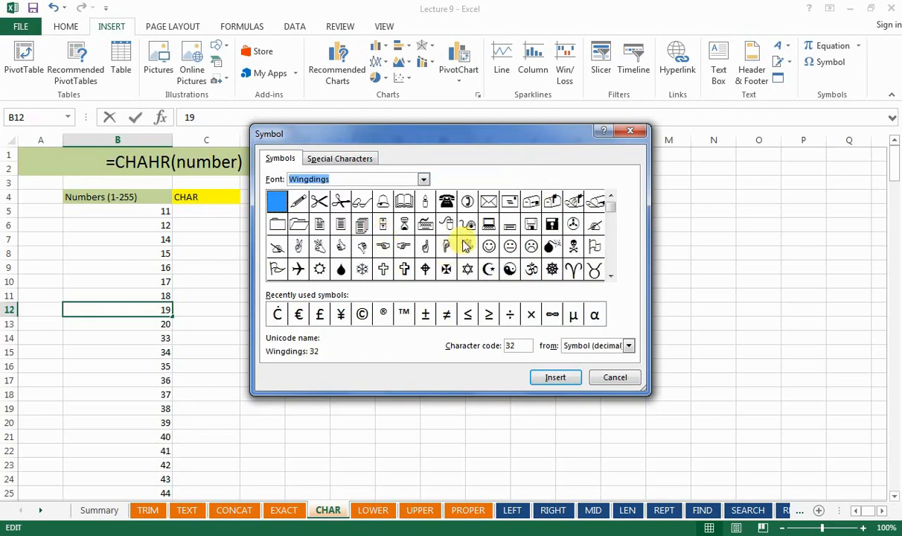
click(611, 225)
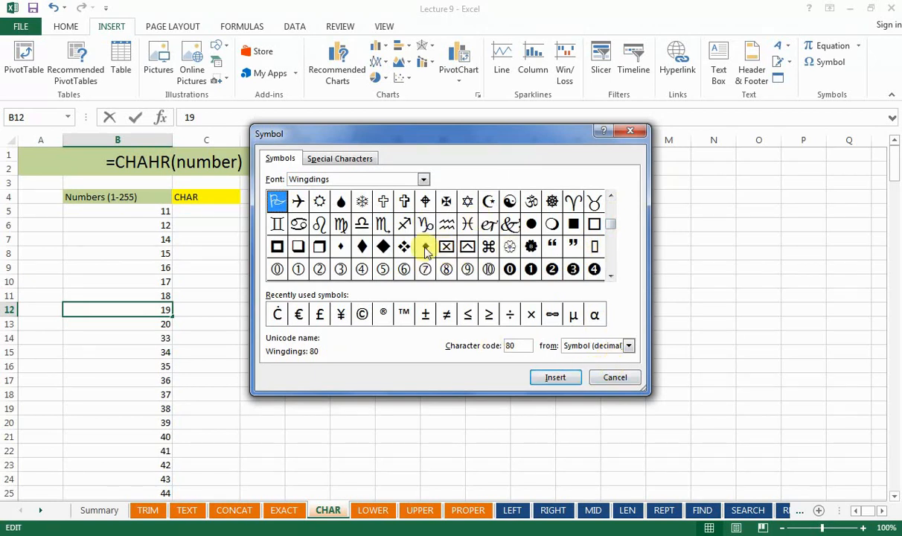
click(614, 378)
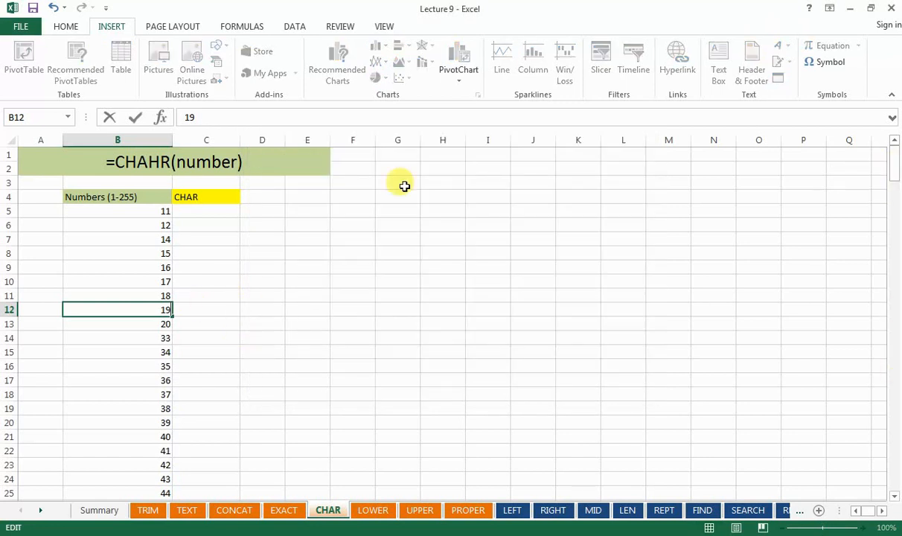
Enter the formula =CHAR(B5) in cell C5 to convert the first number to its character.
click(217, 214)
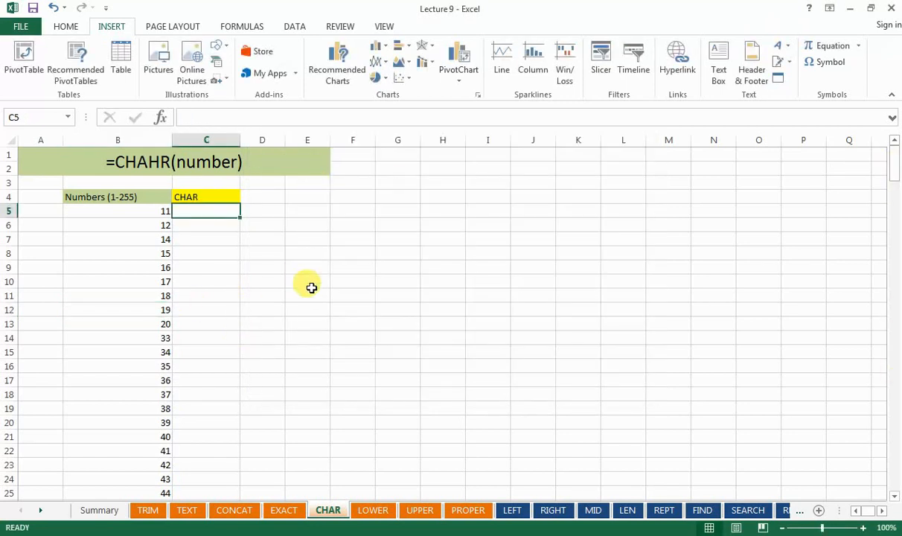
text(=)
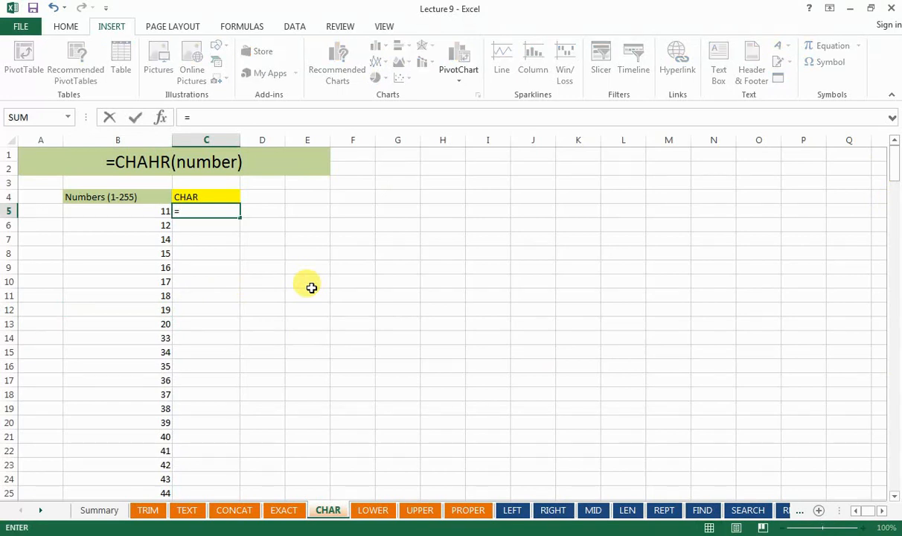
text(cha)
key(Tab)
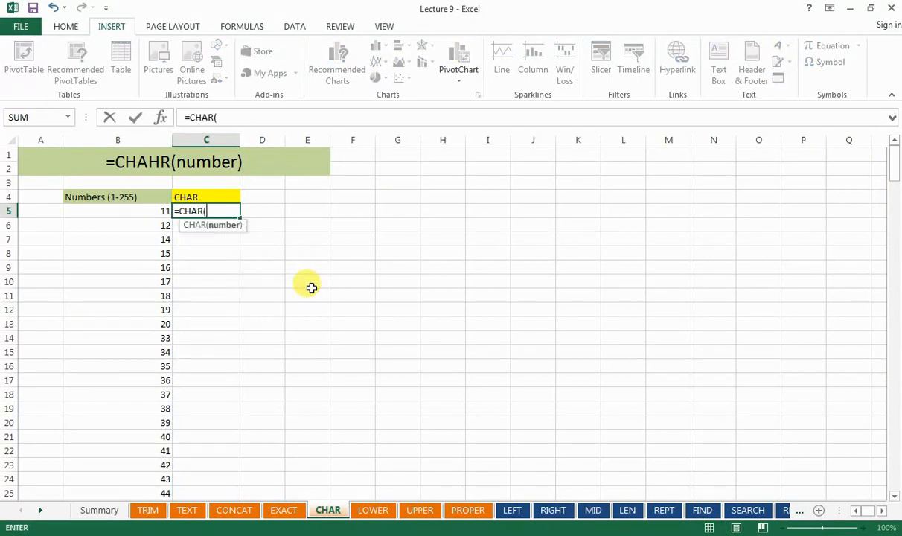
click(152, 209)
key(Return)
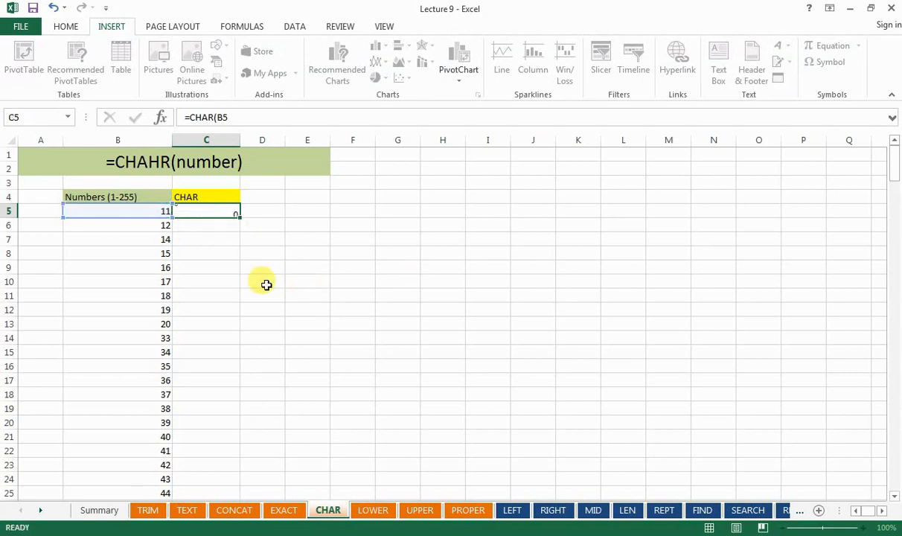
Fill the CHAR formula from cell C5 down alongside the whole number list and look over the characters.
click(221, 210)
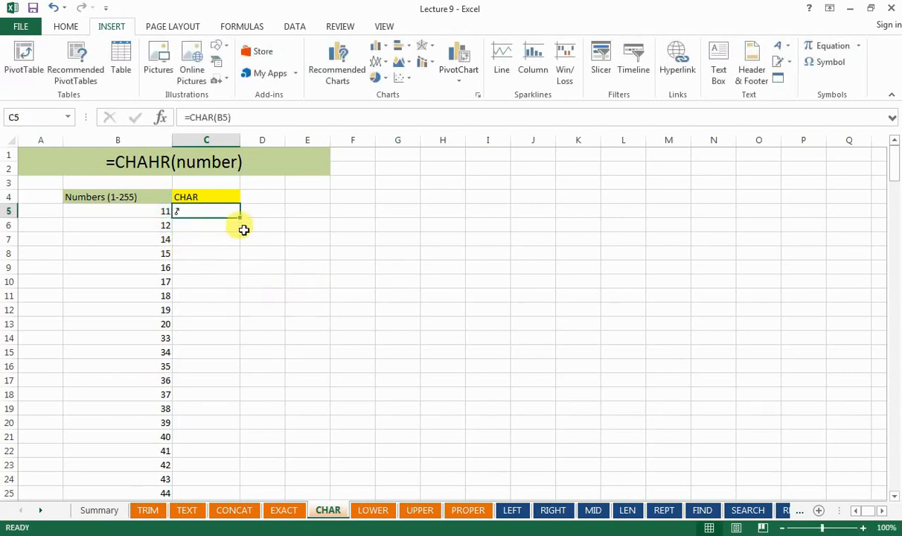
double_click(240, 217)
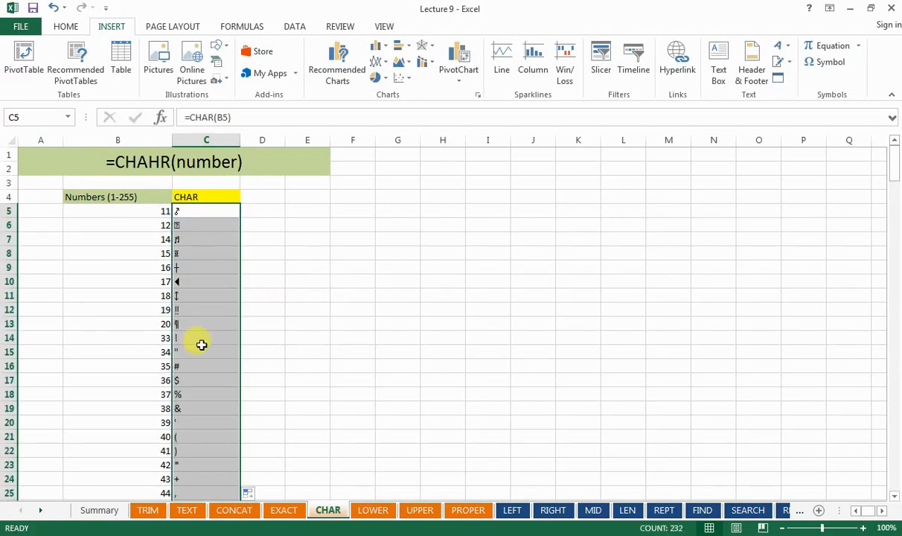
drag(896, 167, 895, 166)
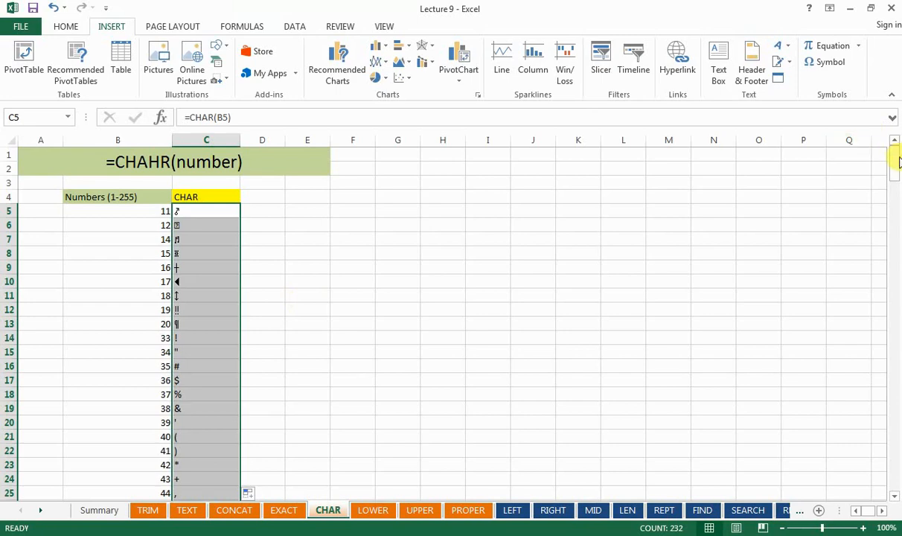
mouse_move(895, 161)
mouse_down()
mouse_move(894, 292)
mouse_move(896, 150)
mouse_up()
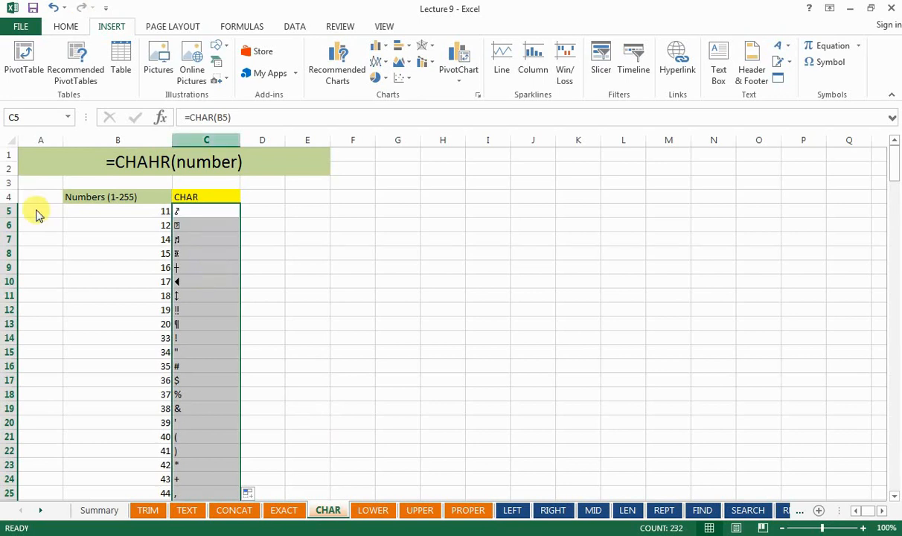
On the LOWER sheet, enter =LOWER(A5) in cell B5 and fill it down to B10.
click(374, 513)
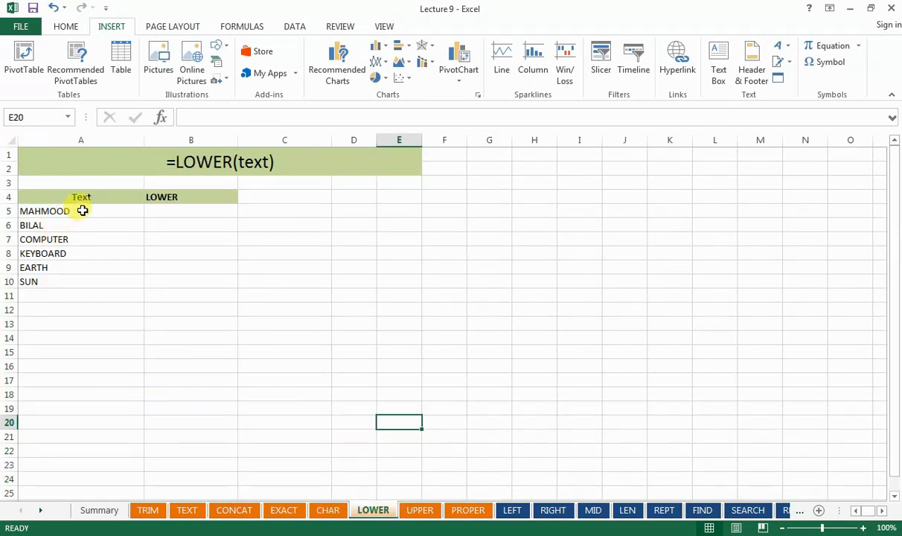
drag(82, 211, 104, 289)
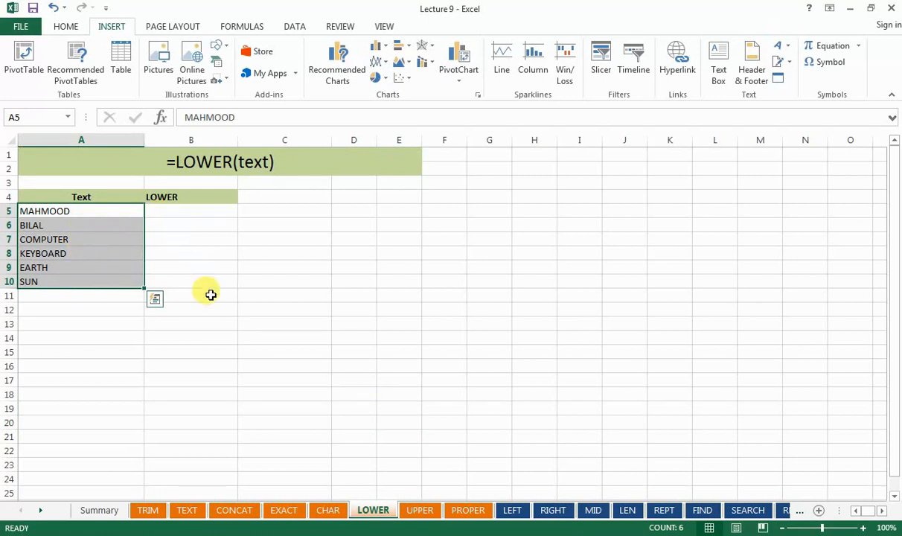
click(197, 214)
text(=)
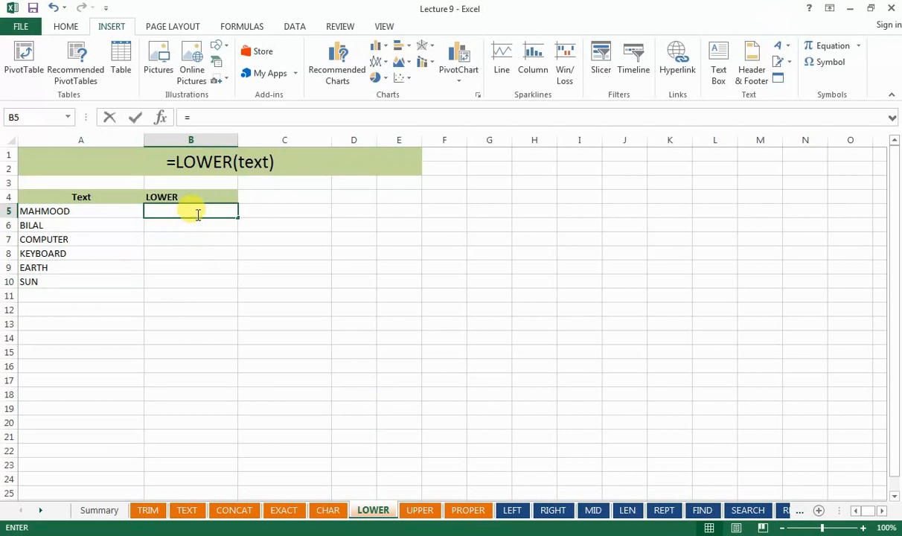
text(lo)
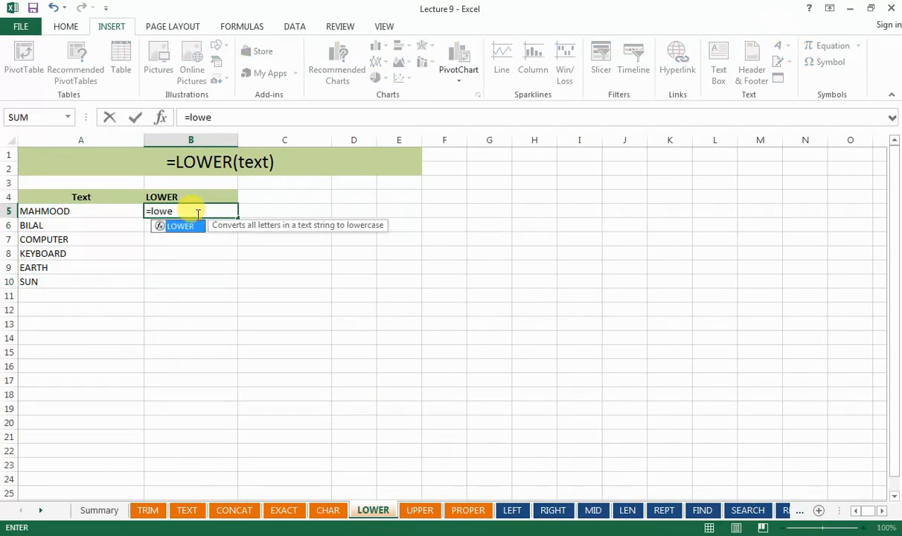
text(we)
key(Tab)
click(58, 210)
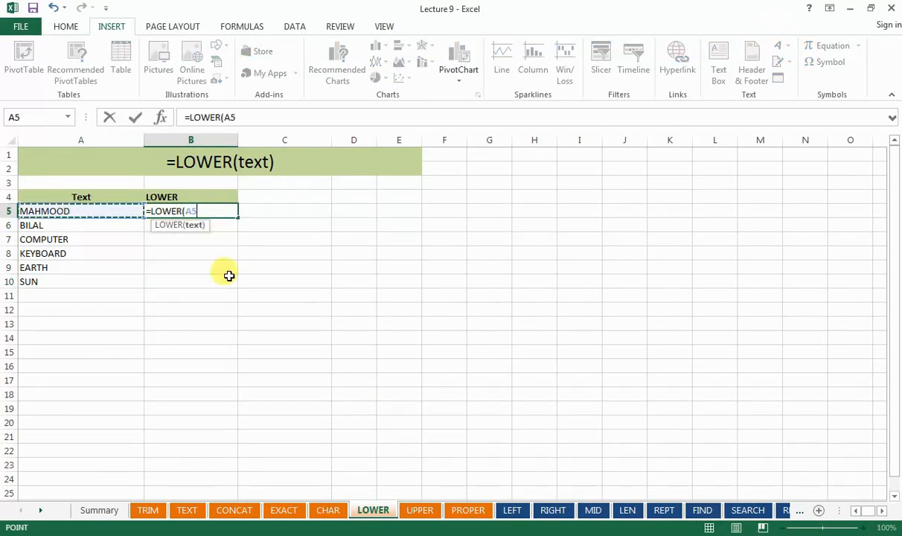
key(Return)
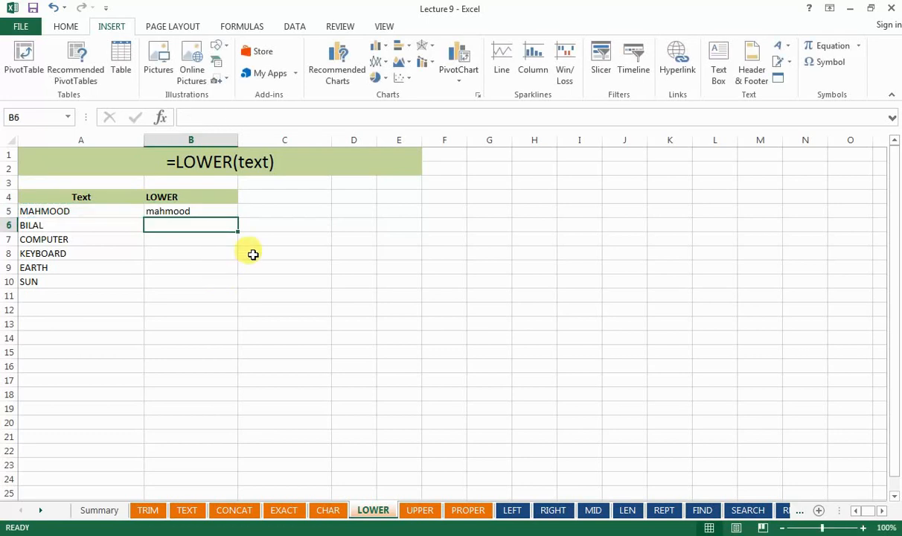
click(227, 211)
drag(236, 216, 220, 288)
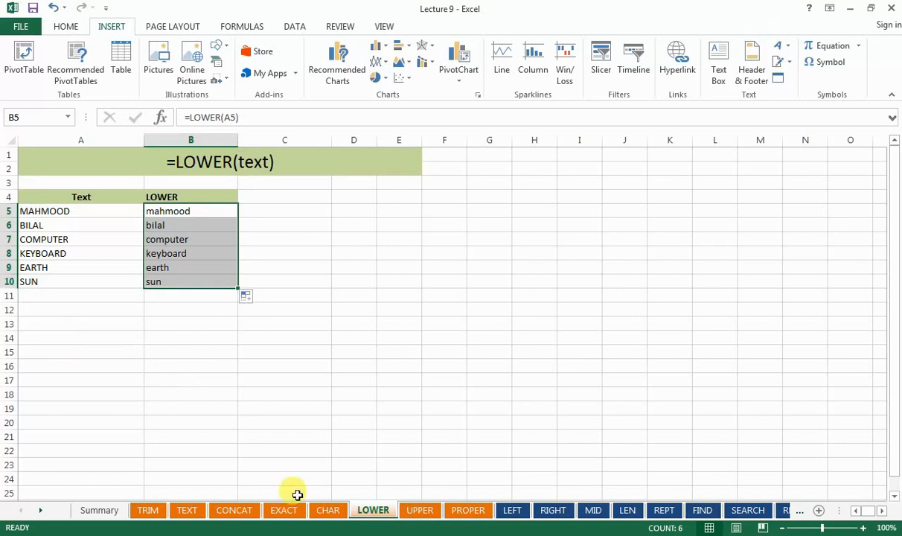
On the UPPER sheet, enter the formula =UPPER(A6) in cell B6 to capitalise the first text entry.
click(420, 510)
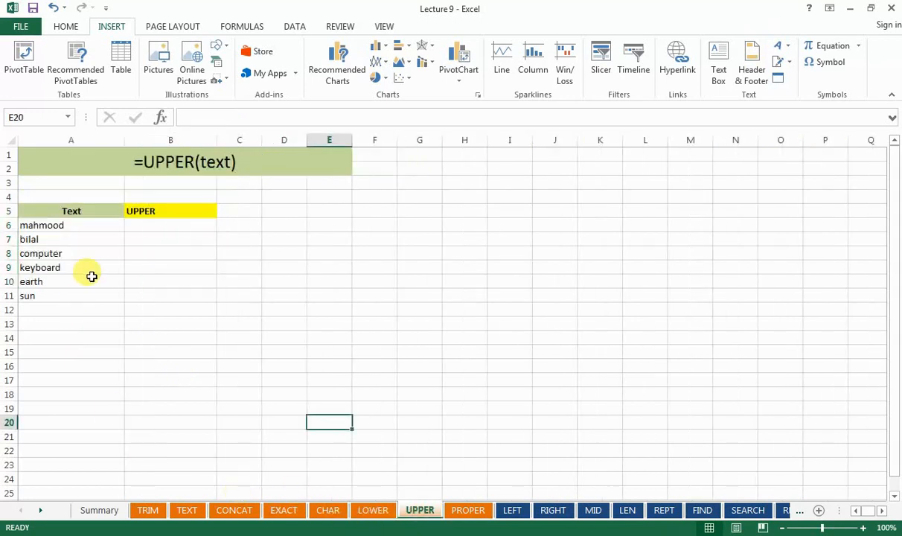
drag(68, 225, 67, 295)
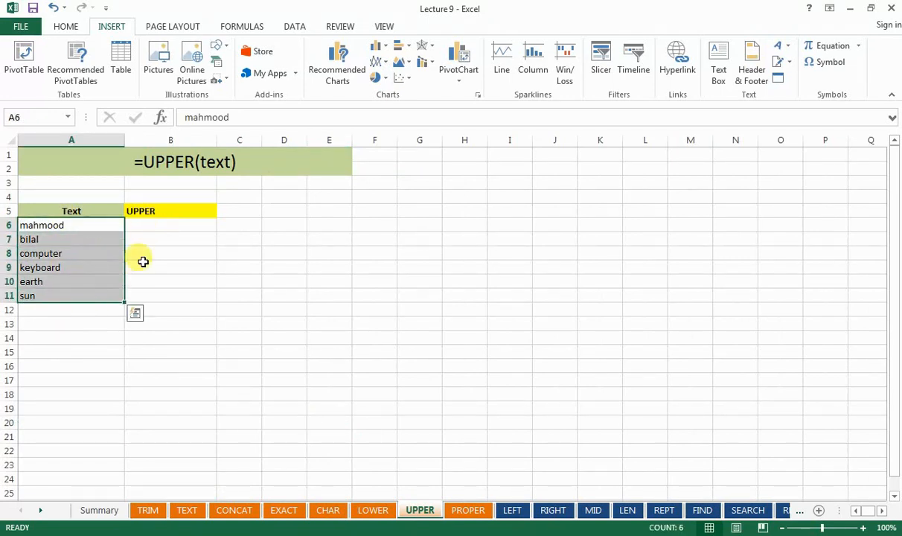
click(182, 226)
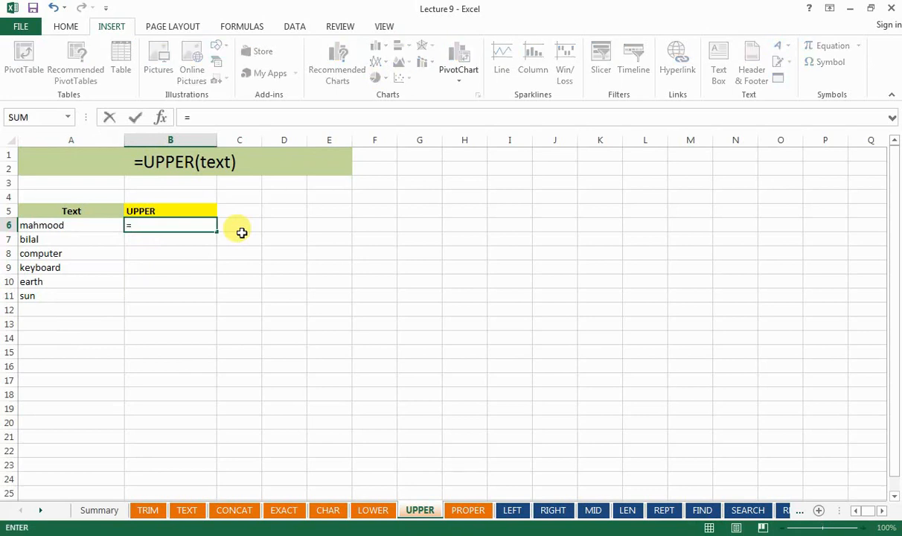
text(=up)
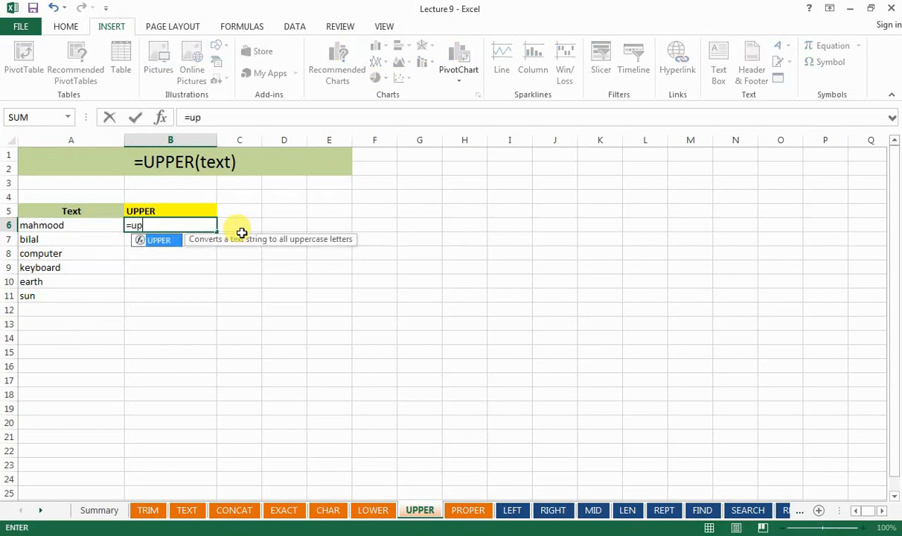
key(Tab)
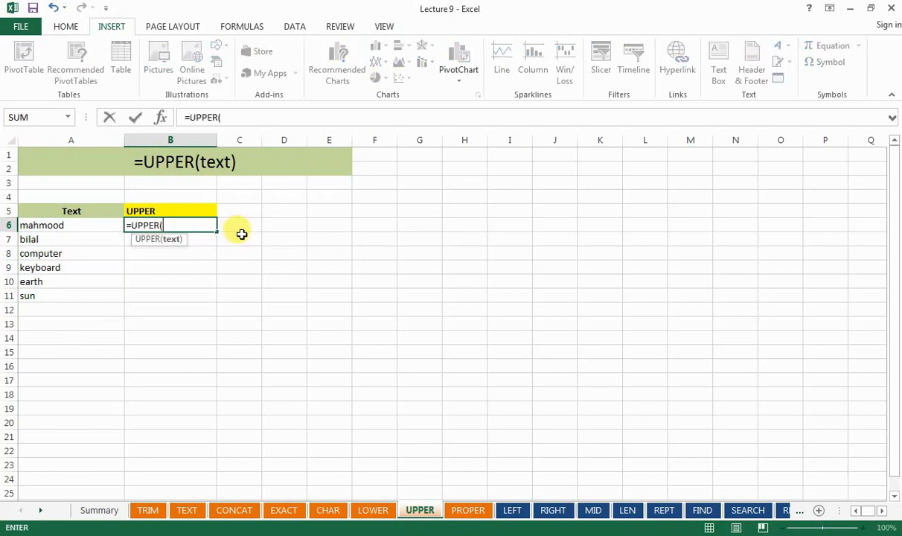
click(98, 225)
key(Return)
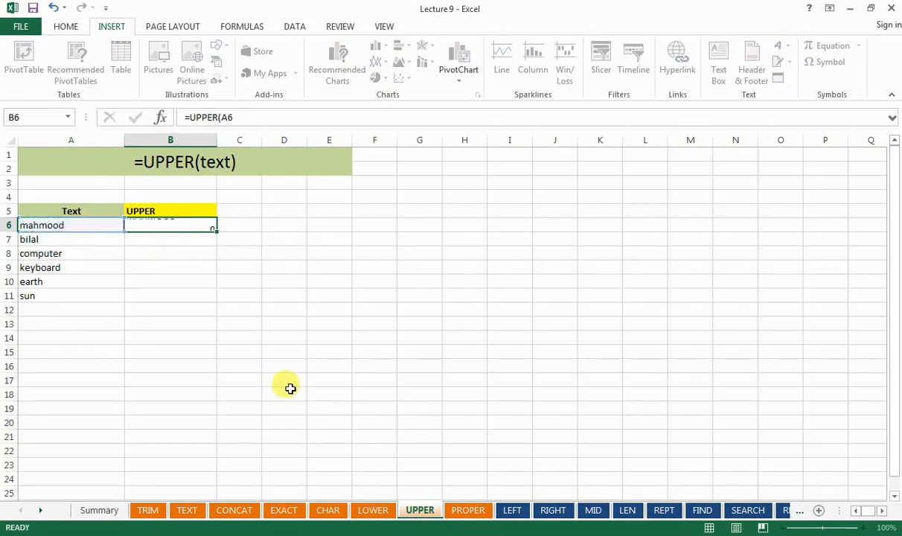
Fill the UPPER formula from cell B6 down to B11 and look over the converted texts.
click(191, 226)
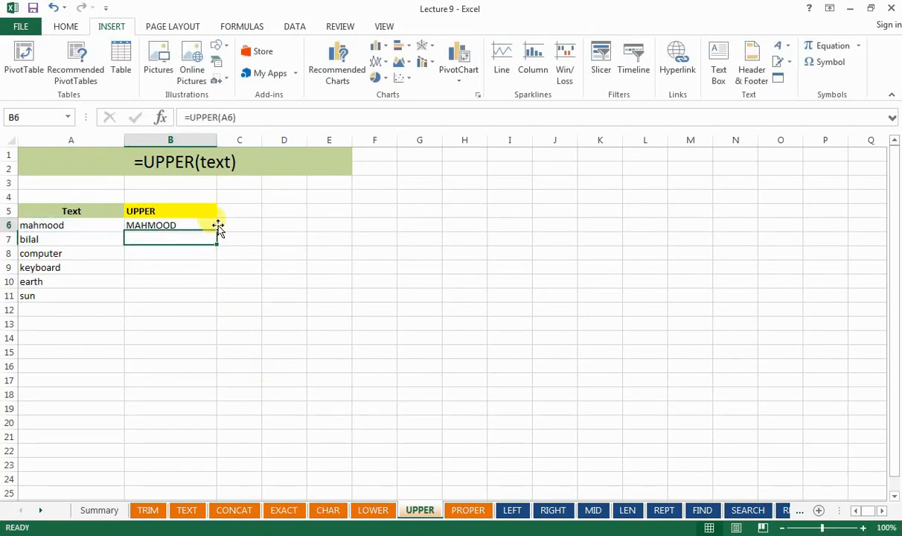
drag(215, 233, 44, 273)
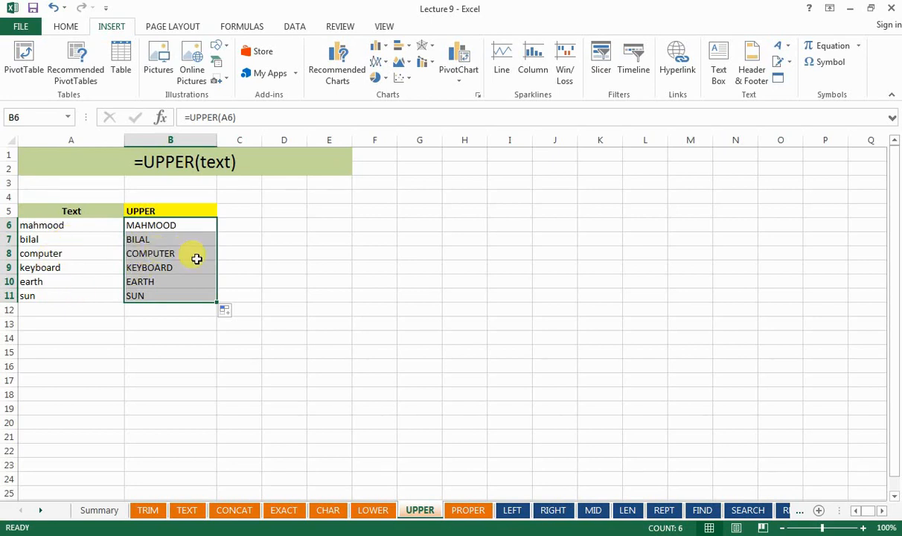
click(158, 323)
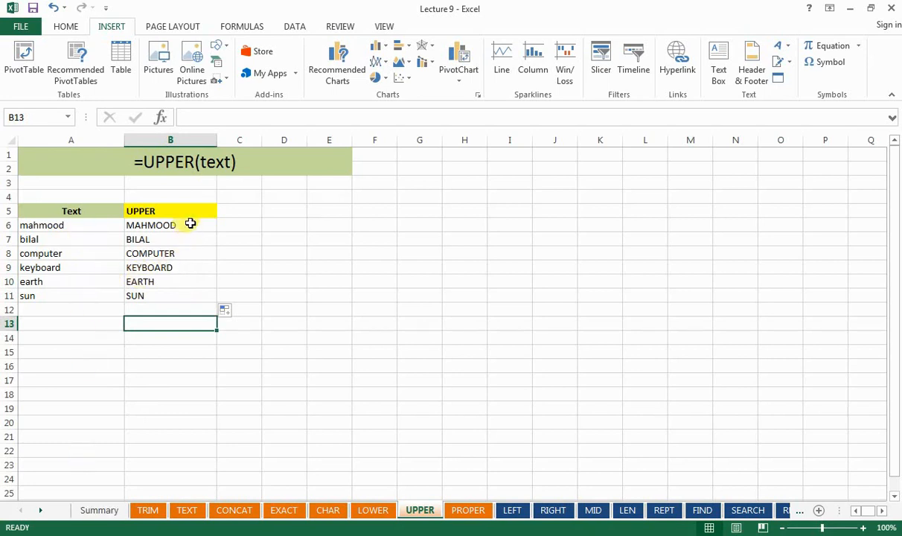
drag(191, 223, 188, 292)
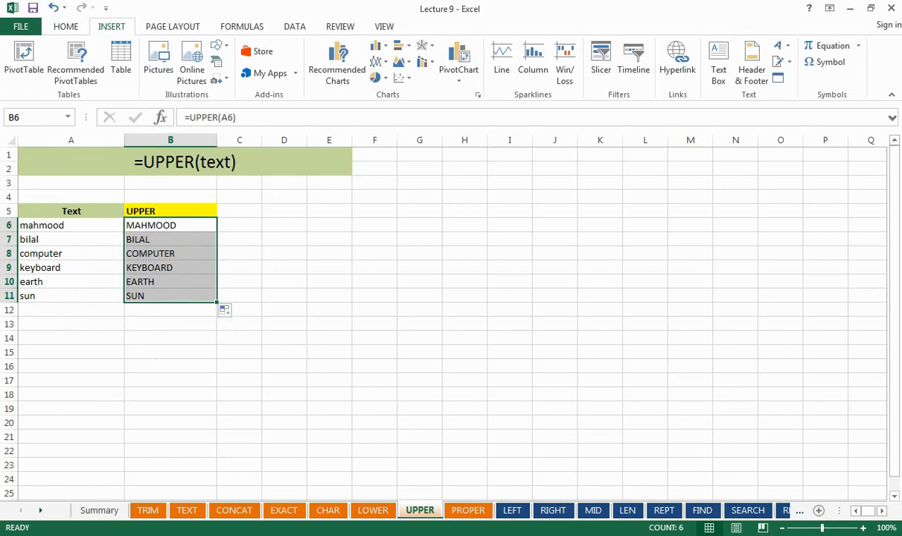
Compare the source texts and results on the LOWER and UPPER sheets, and examine the mixed-case entries on the PROPER sheet.
click(469, 512)
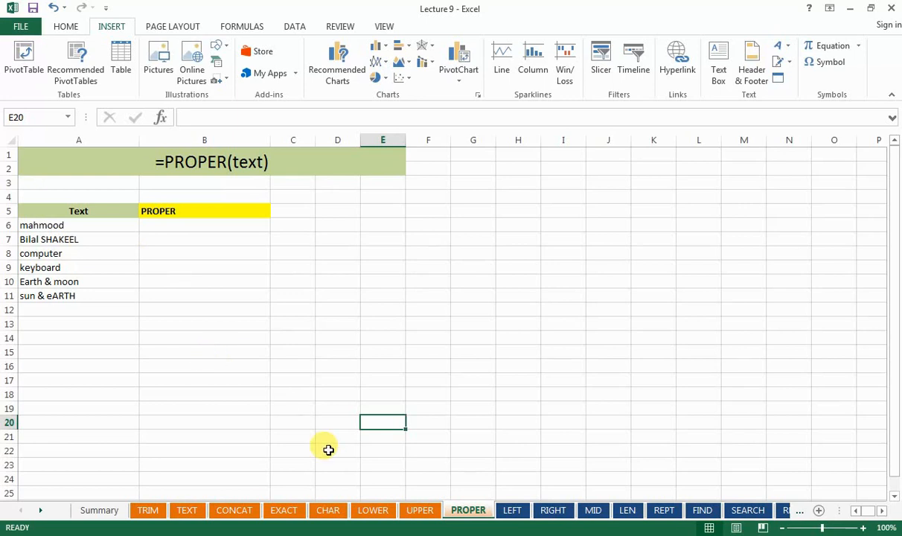
click(374, 510)
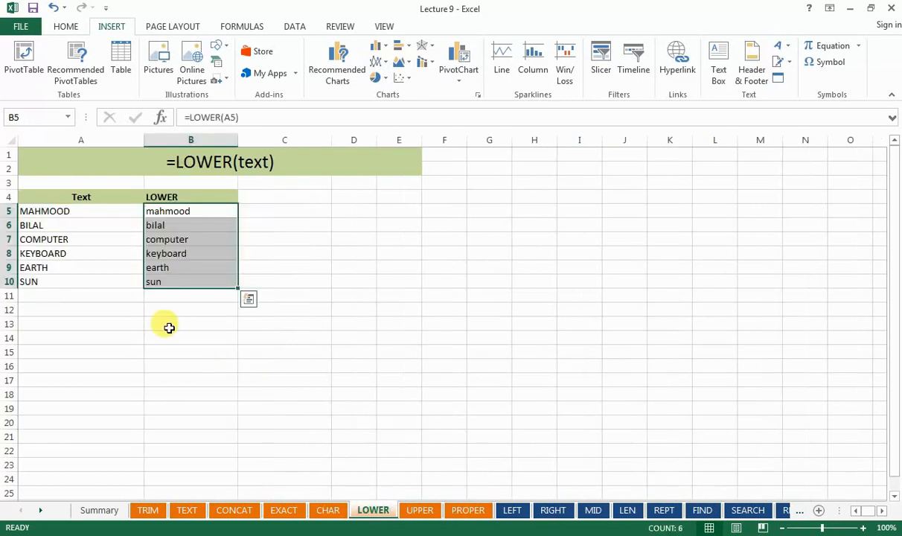
click(58, 276)
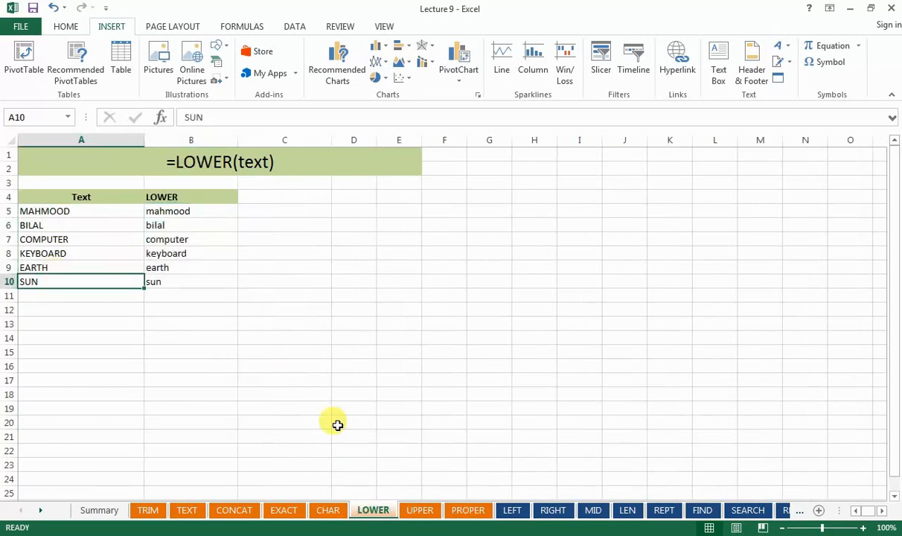
click(419, 510)
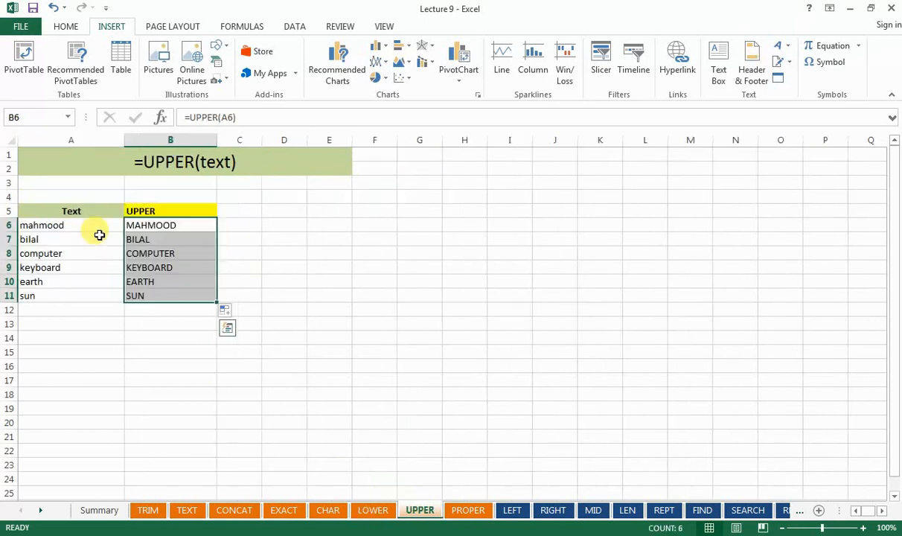
click(44, 254)
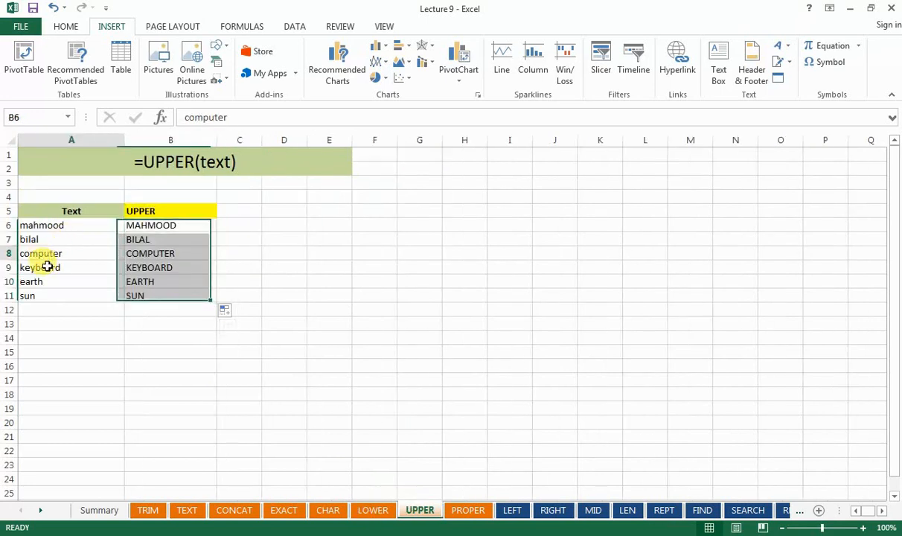
click(165, 256)
click(466, 511)
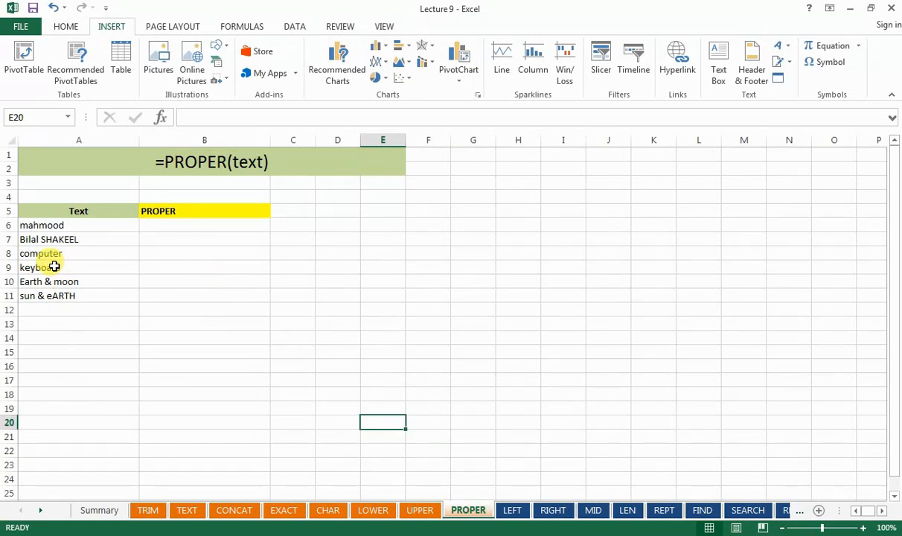
click(89, 224)
click(119, 237)
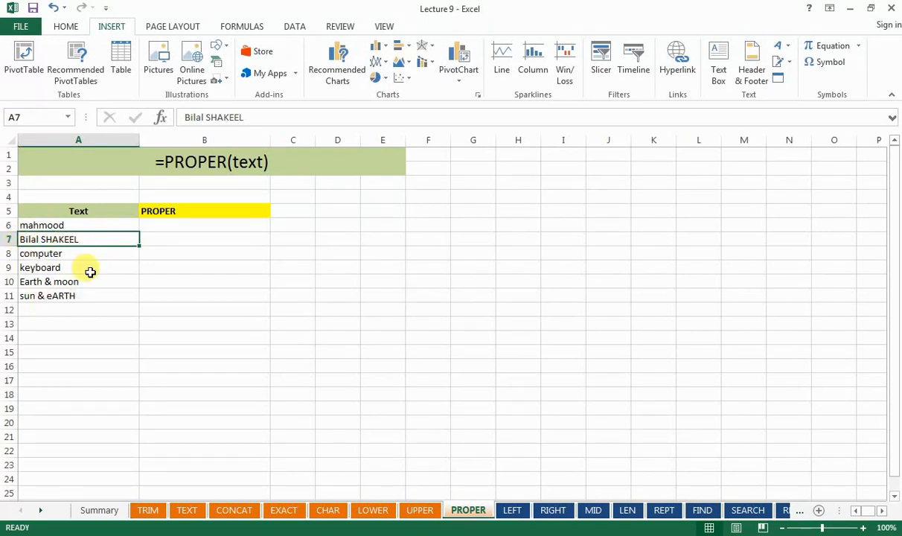
click(70, 296)
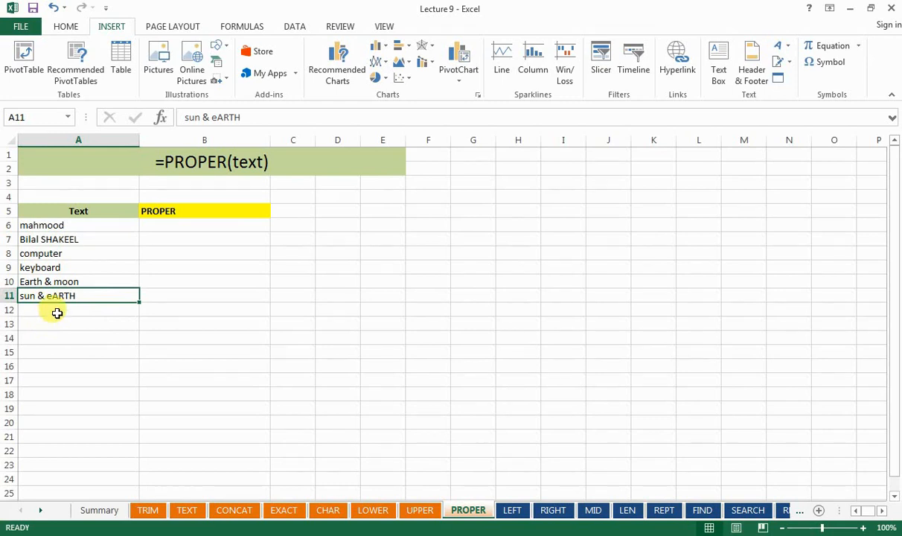
Enter the formula =PROPER(A6) in cell B6 to capitalise only the first letter of the first text entry.
click(179, 226)
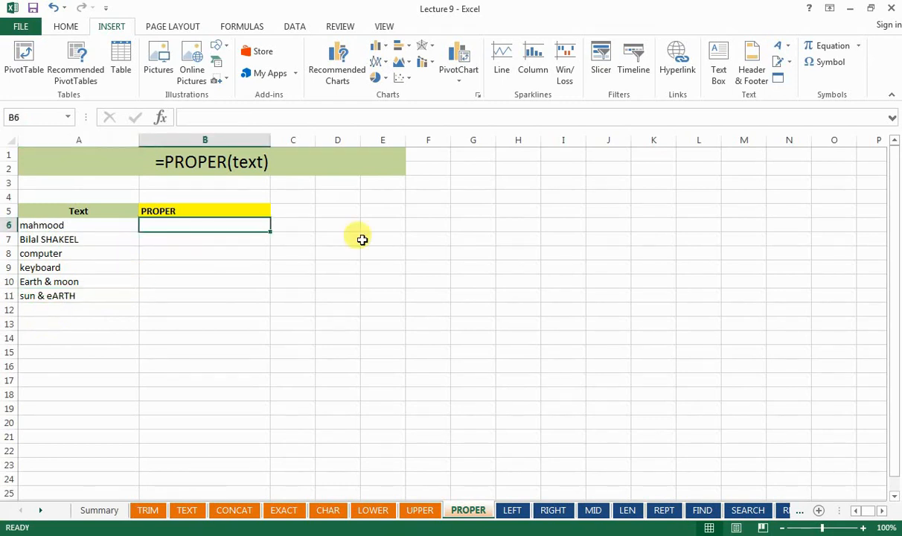
text(=pro)
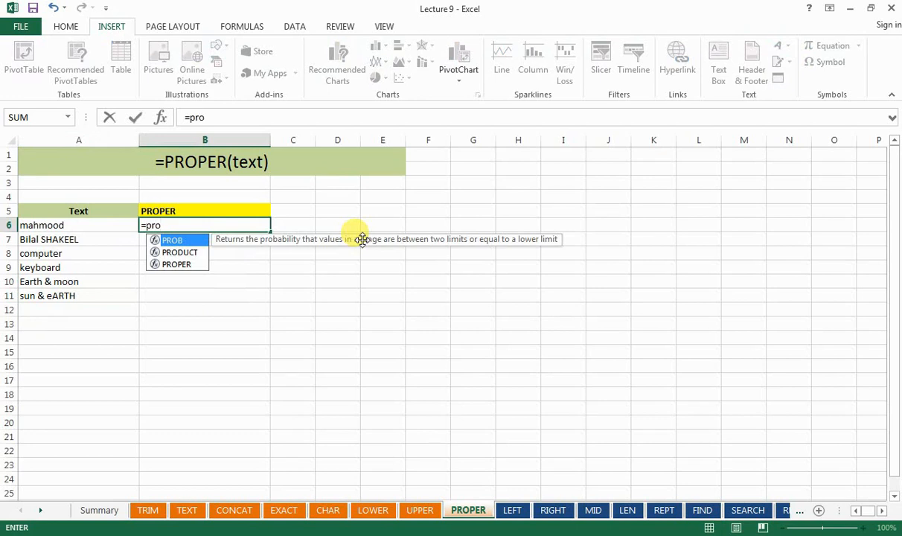
key(Down)
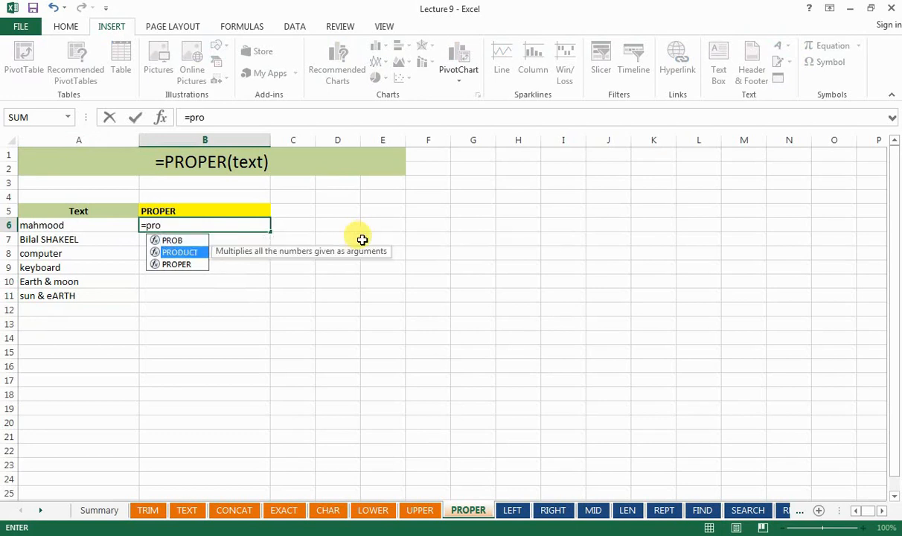
key(Down)
key(Tab)
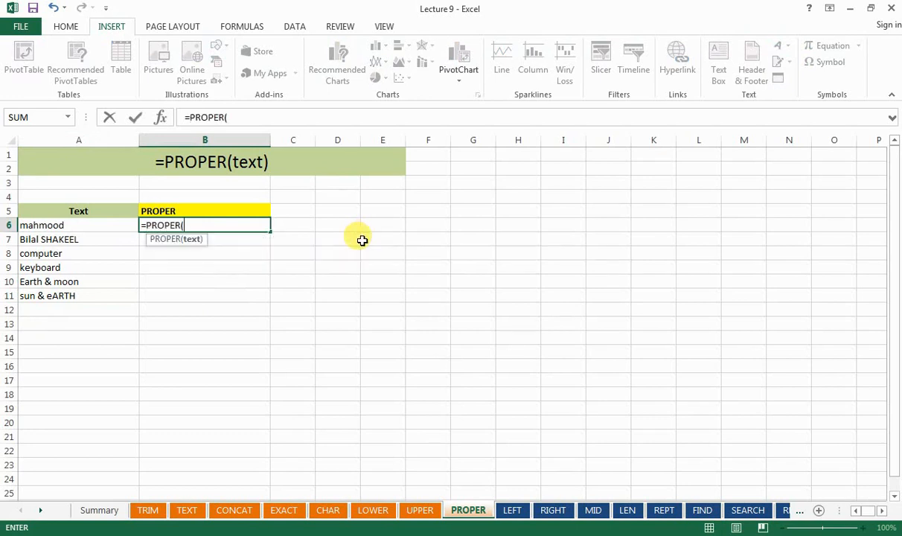
click(79, 226)
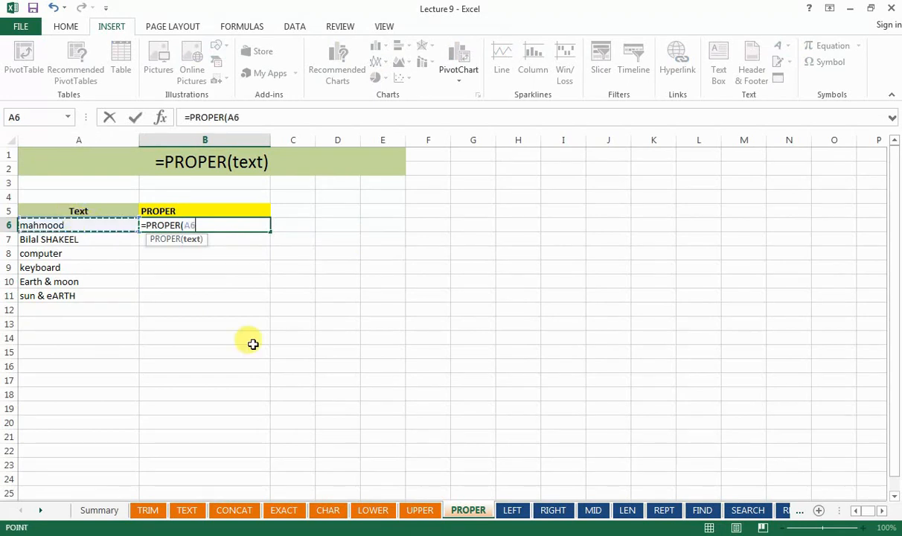
key(Return)
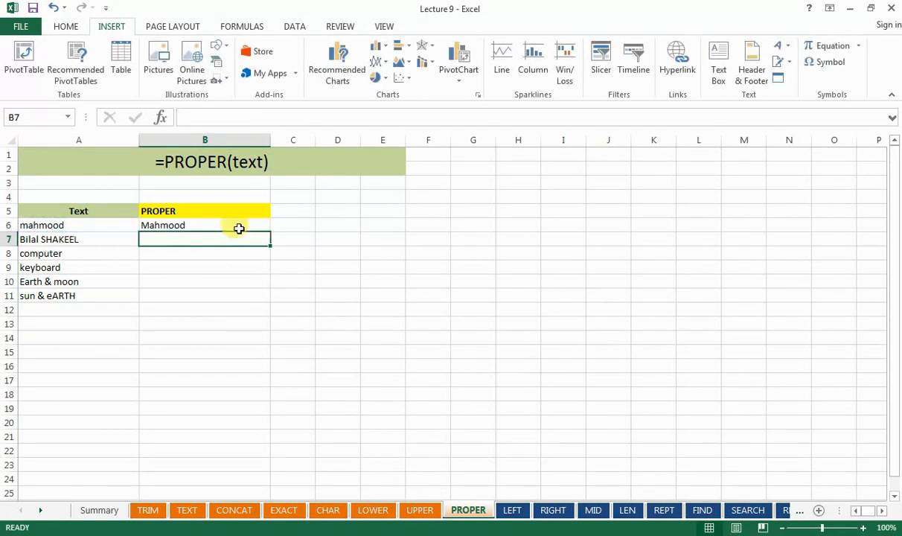
Fill the PROPER formula from cell B6 down to B11, check the results, and return to the Summary sheet.
click(238, 227)
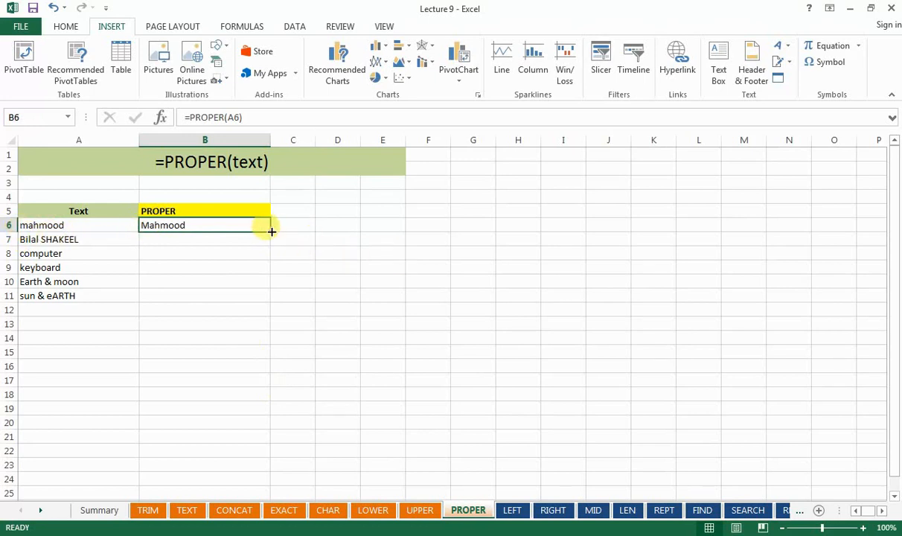
drag(271, 232, 235, 298)
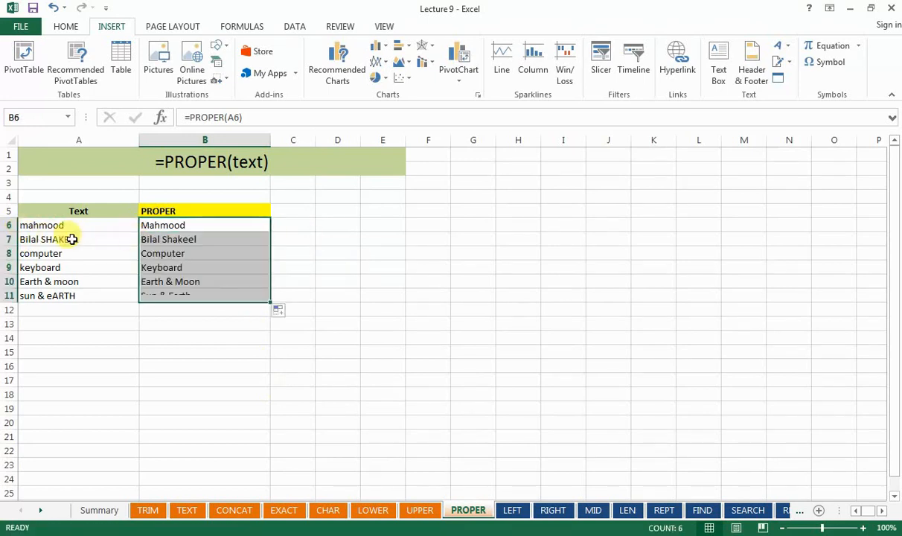
click(153, 255)
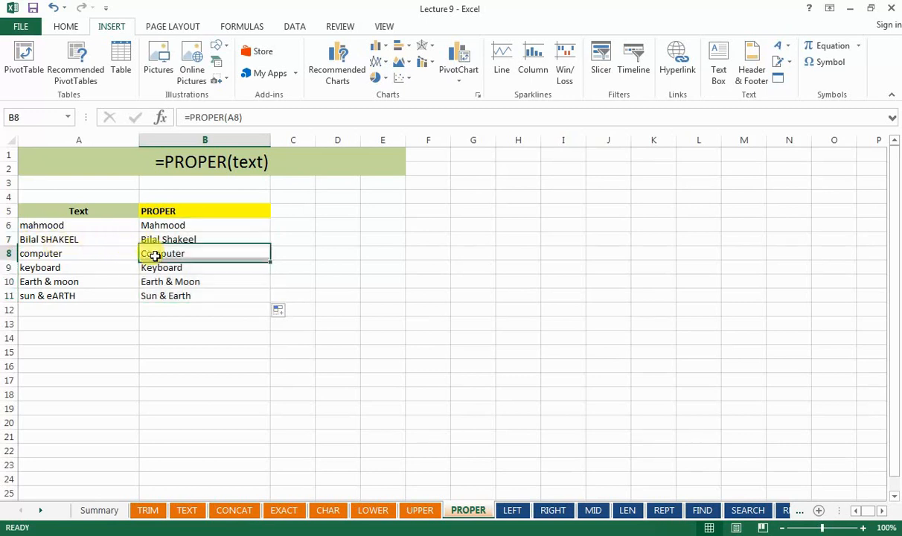
click(213, 239)
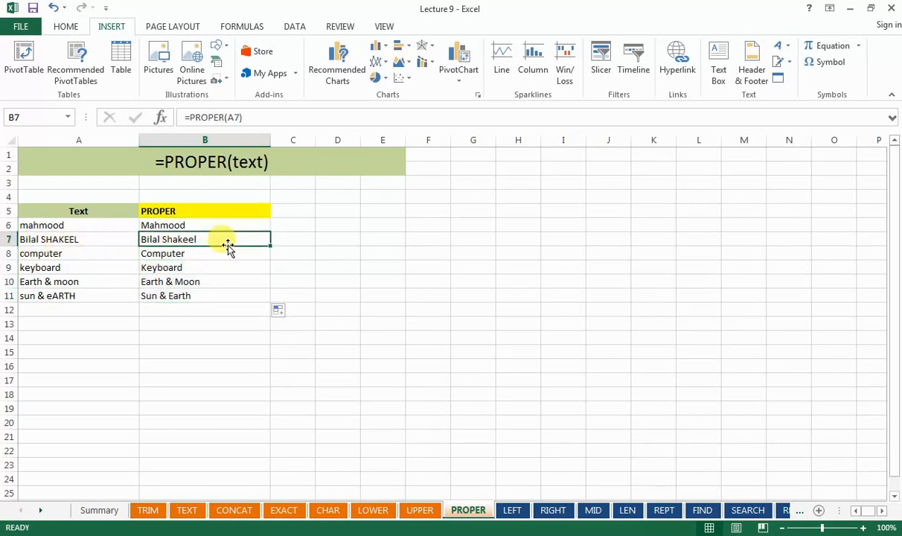
click(205, 296)
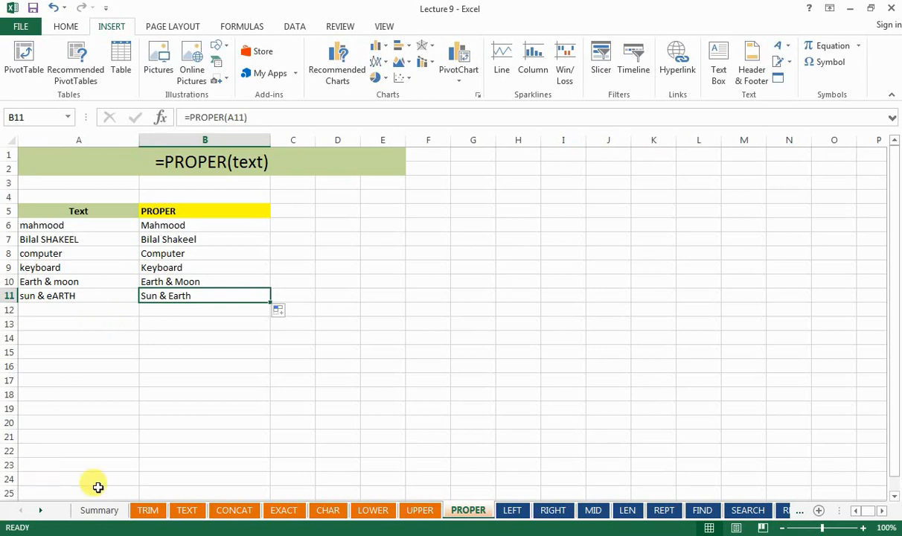
click(112, 509)
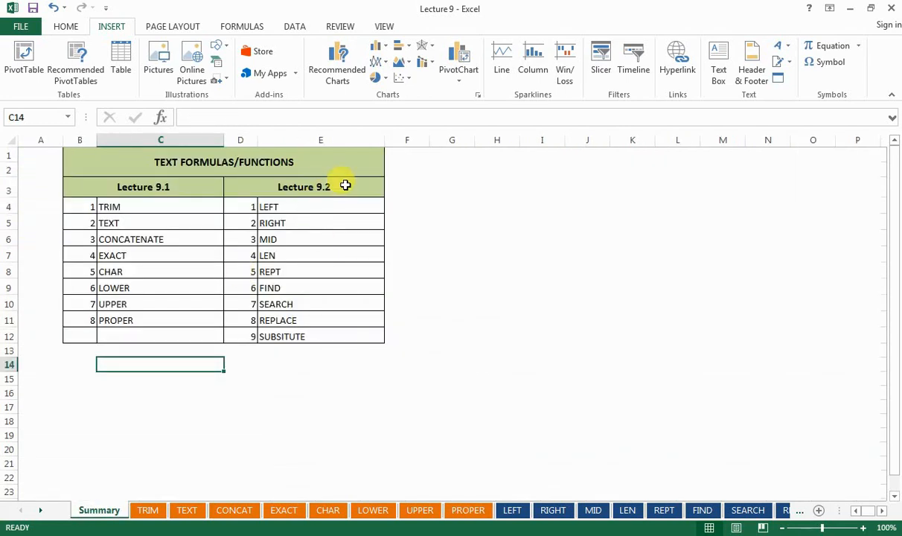